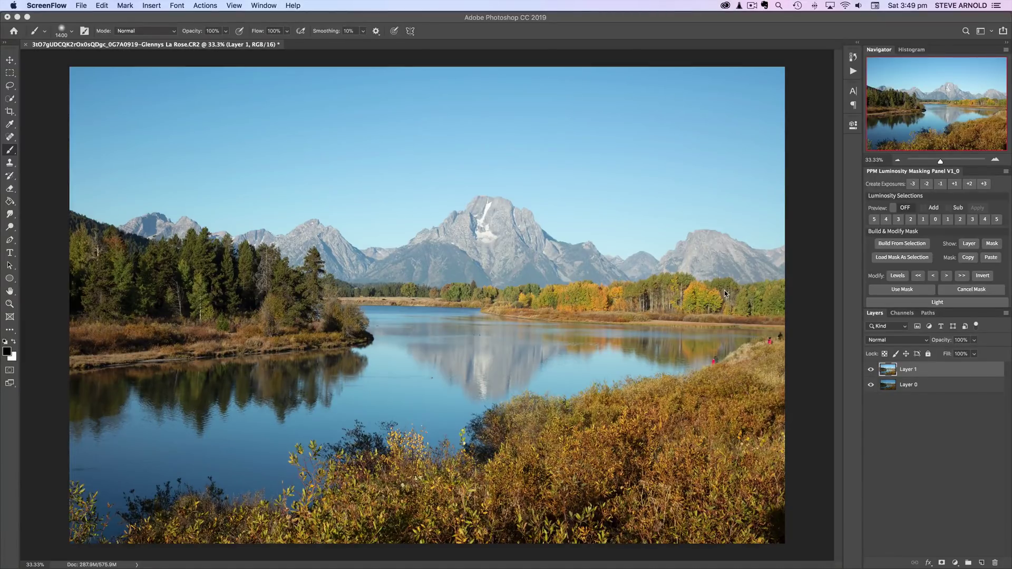
Toggle the brighter Layer 1 on and off repeatedly to compare it with the darker Layer 0
{"action": "left_click", "coordinate": [725, 294]}
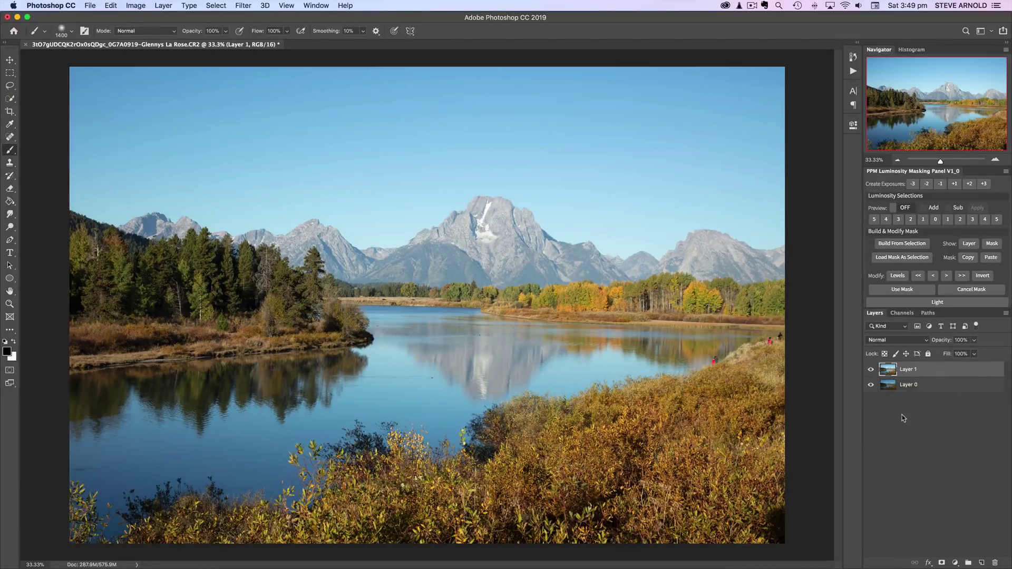
{"action": "left_click", "coordinate": [870, 370]}
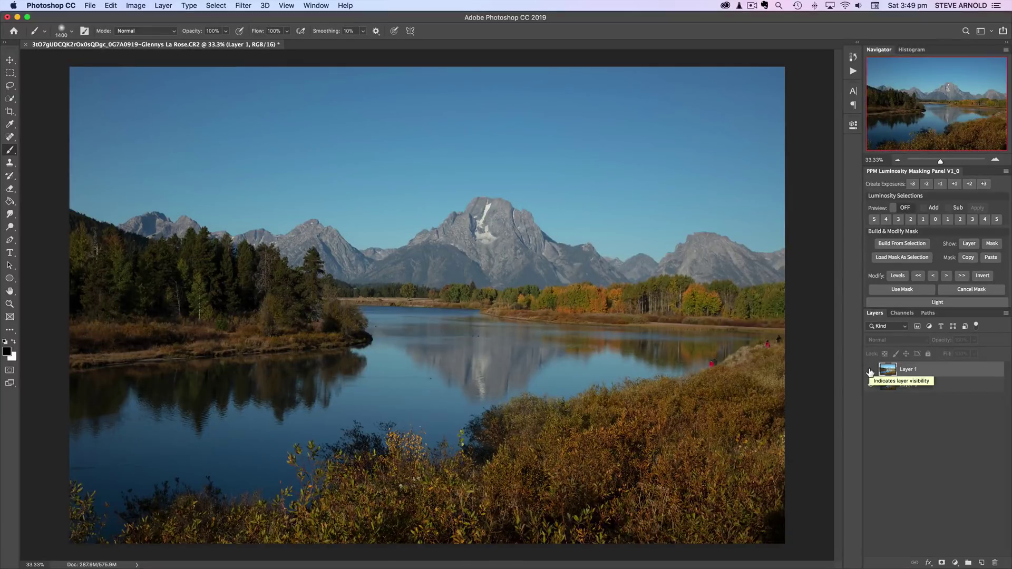
{"action": "left_click", "coordinate": [870, 371]}
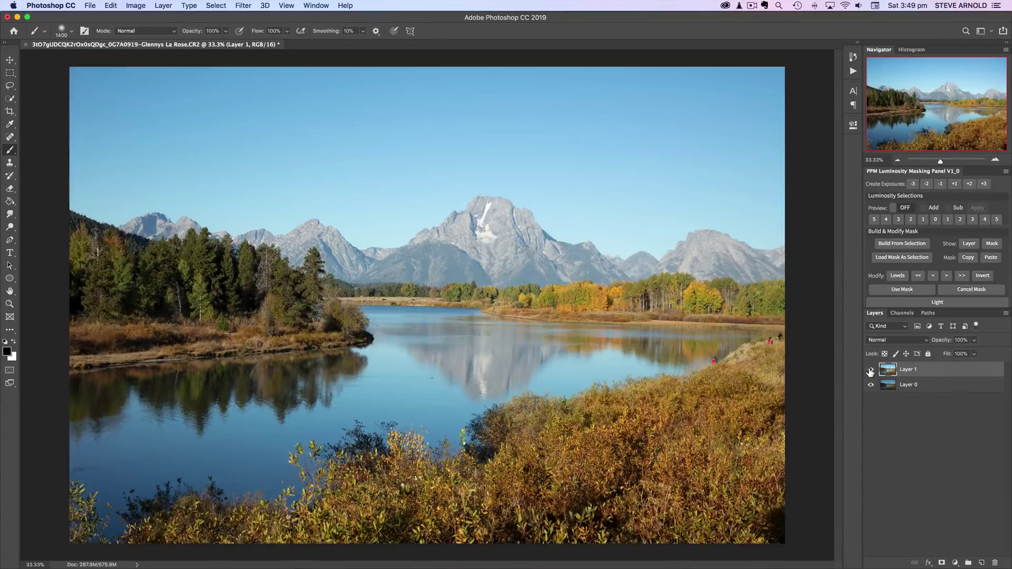
{"action": "left_click", "coordinate": [870, 371]}
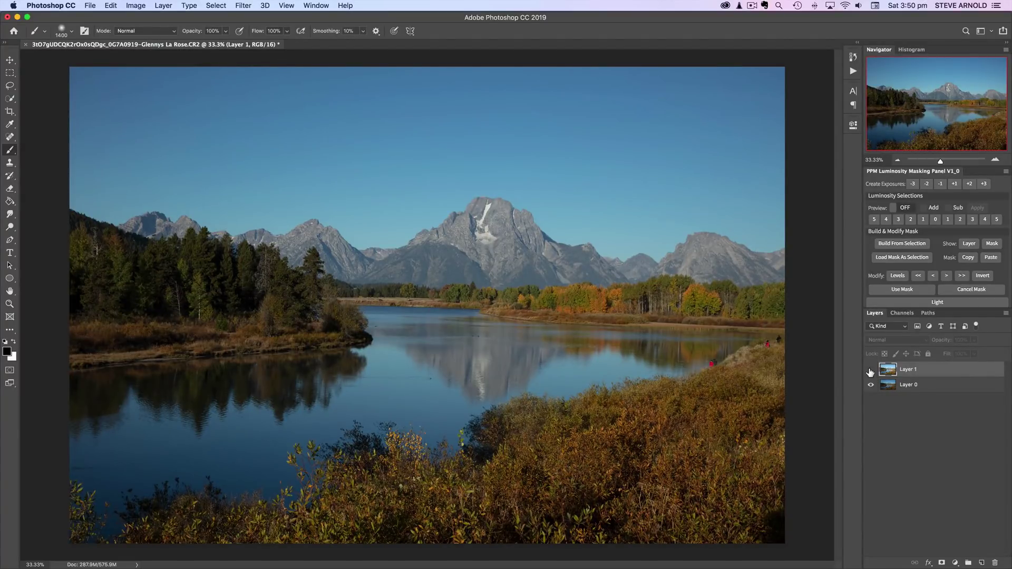
{"action": "left_click", "coordinate": [870, 371]}
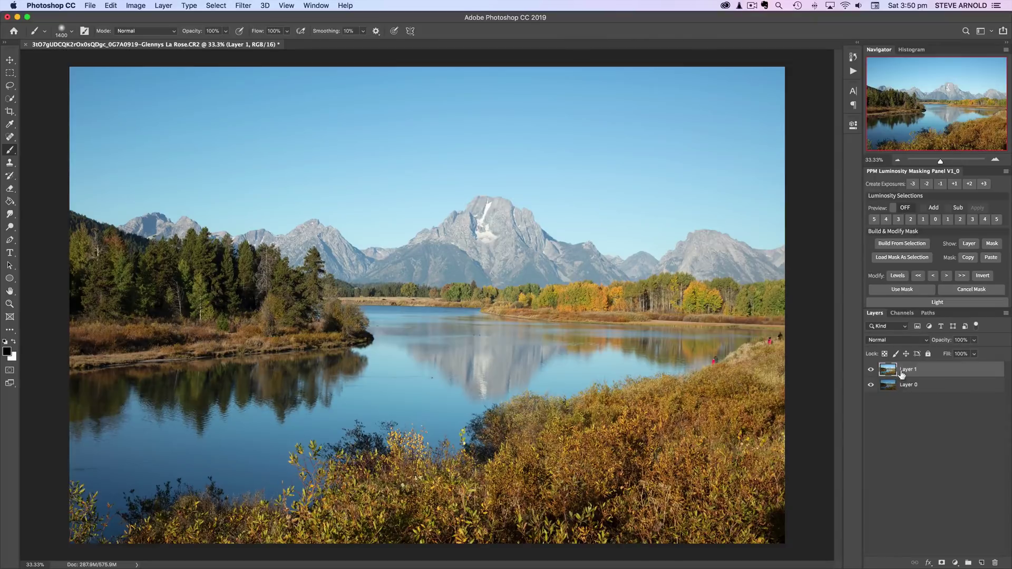
{"action": "left_click", "coordinate": [871, 372]}
{"action": "left_click", "coordinate": [871, 371]}
{"action": "left_click", "coordinate": [871, 371]}
{"action": "left_click", "coordinate": [871, 371]}
{"action": "left_click", "coordinate": [871, 371]}
{"action": "left_click", "coordinate": [872, 371]}
{"action": "left_click", "coordinate": [872, 372]}
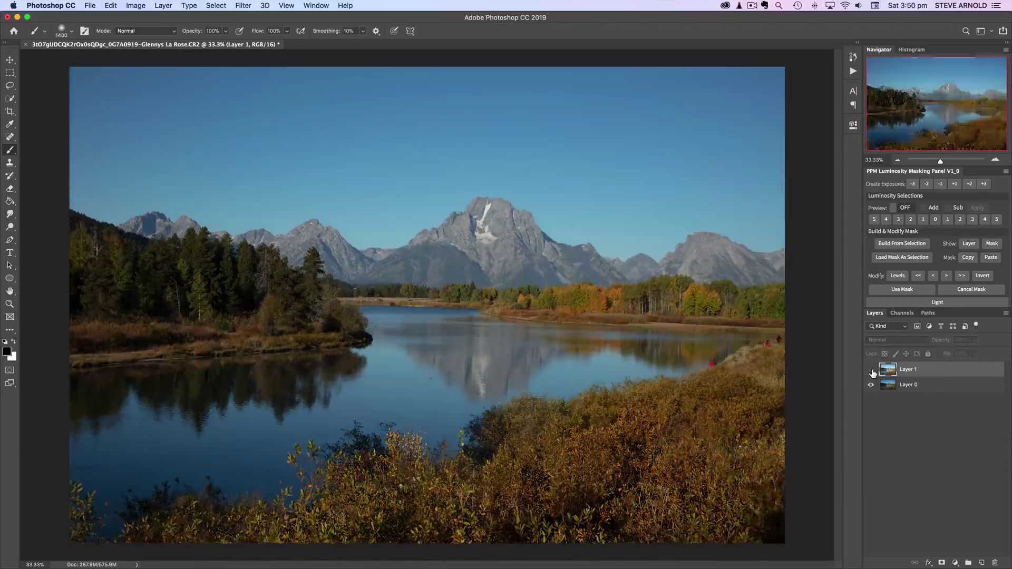
{"action": "left_click", "coordinate": [872, 372]}
{"action": "left_click", "coordinate": [871, 372]}
{"action": "left_click", "coordinate": [871, 372]}
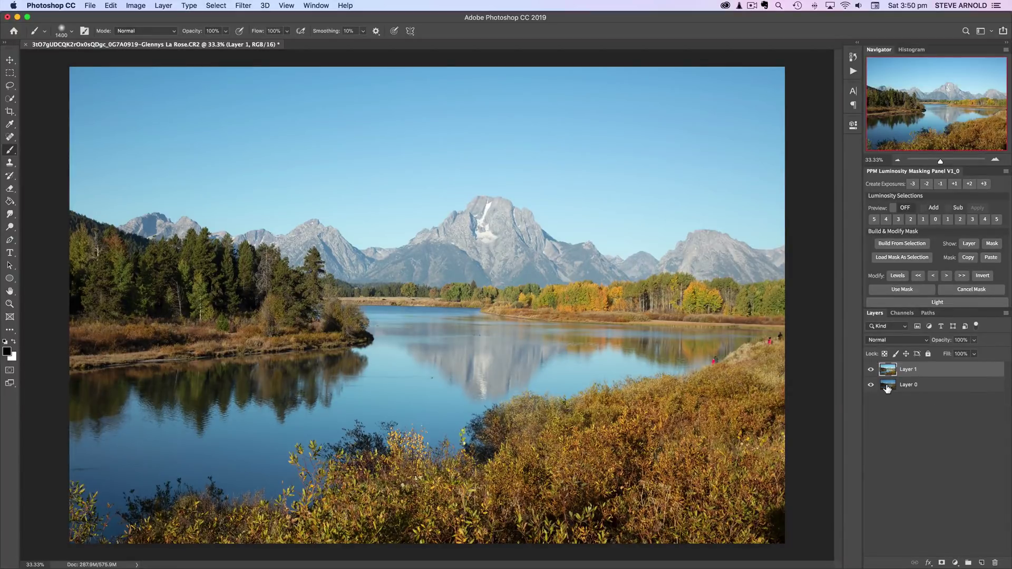
Select Layer 0 and Layer 1 together and auto-align them with Auto projection
{"action": "left_click", "coordinate": [887, 389], "text": "shift"}
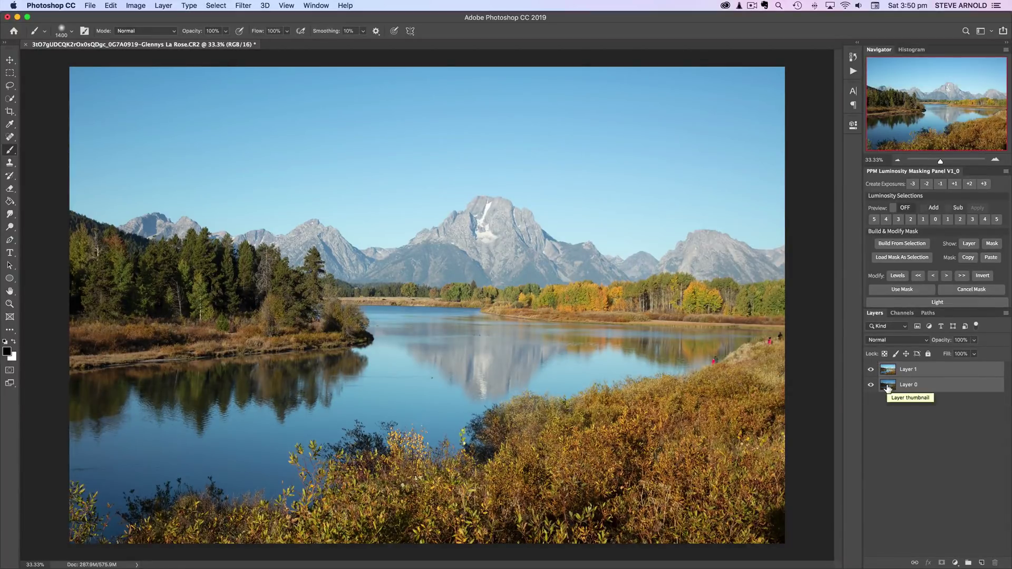
{"action": "left_click", "coordinate": [923, 416]}
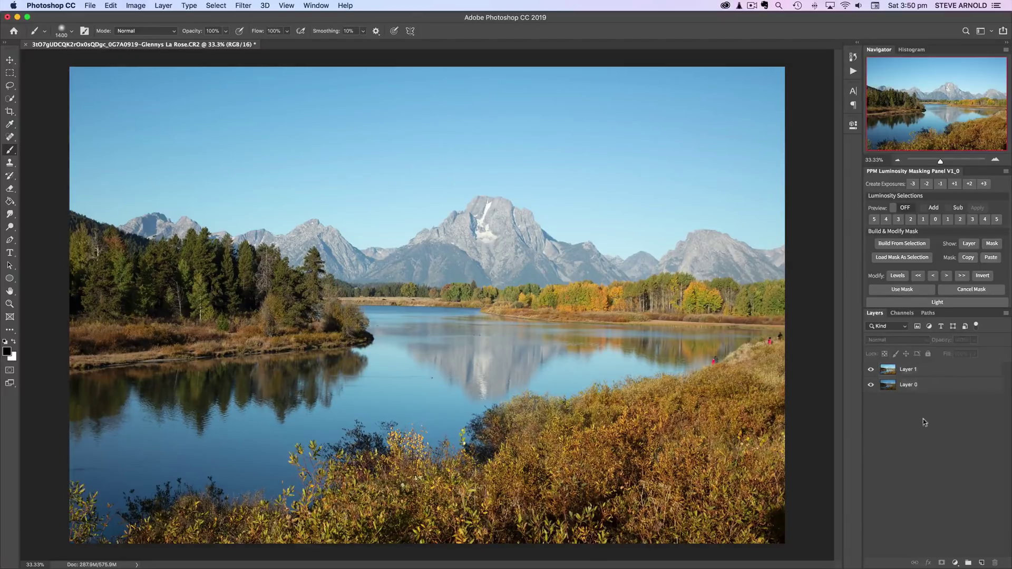
{"action": "left_click", "coordinate": [955, 375]}
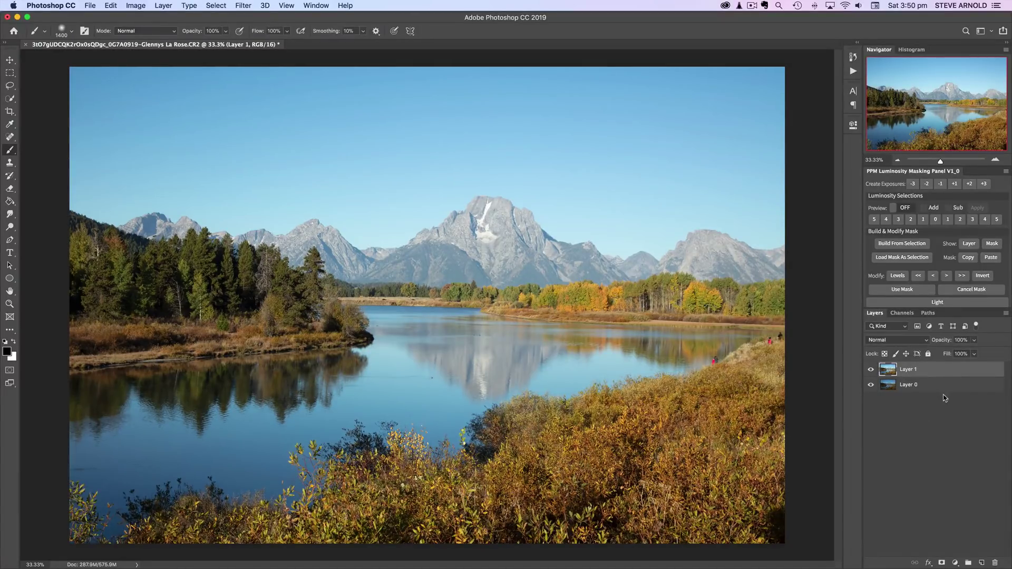
{"action": "left_click", "coordinate": [951, 389], "text": "shift"}
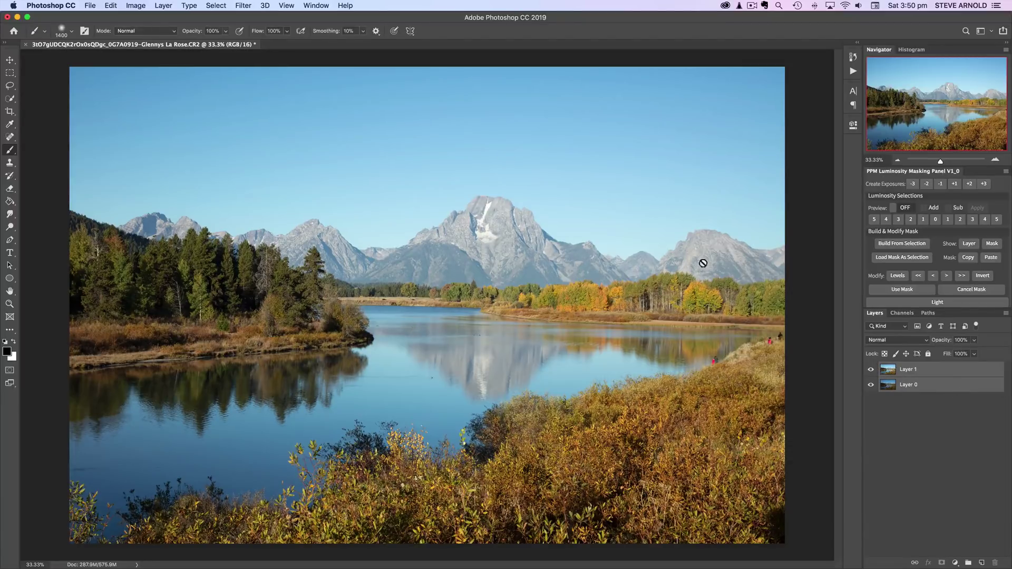
{"action": "left_click", "coordinate": [136, 6]}
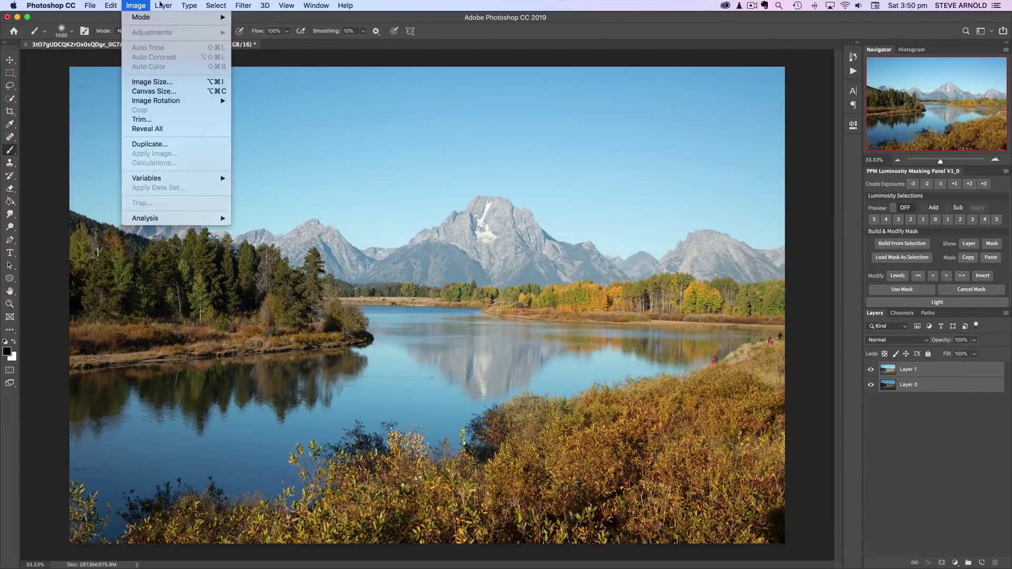
{"action": "mouse_move", "coordinate": [110, 6]}
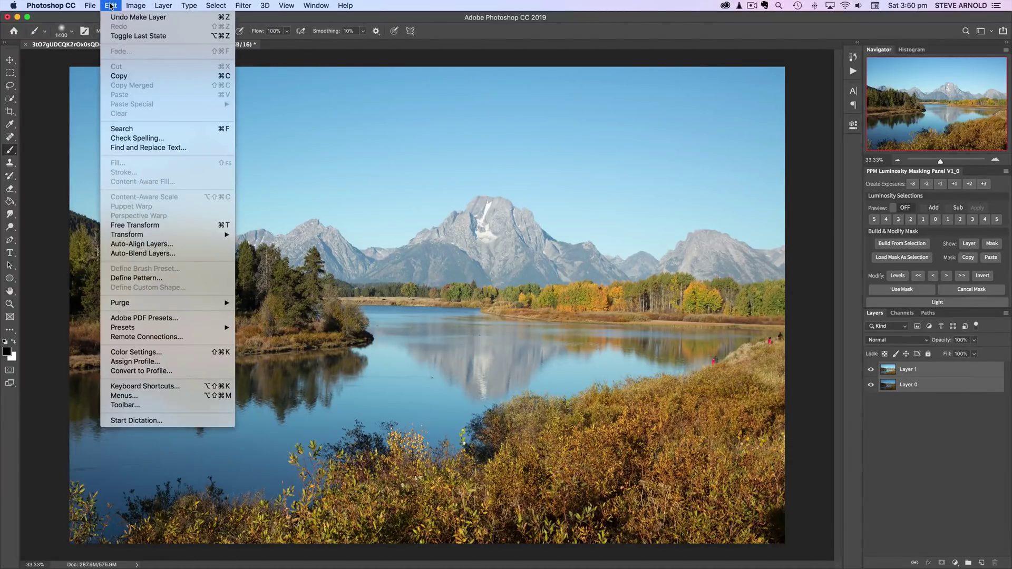
{"action": "left_click", "coordinate": [150, 244]}
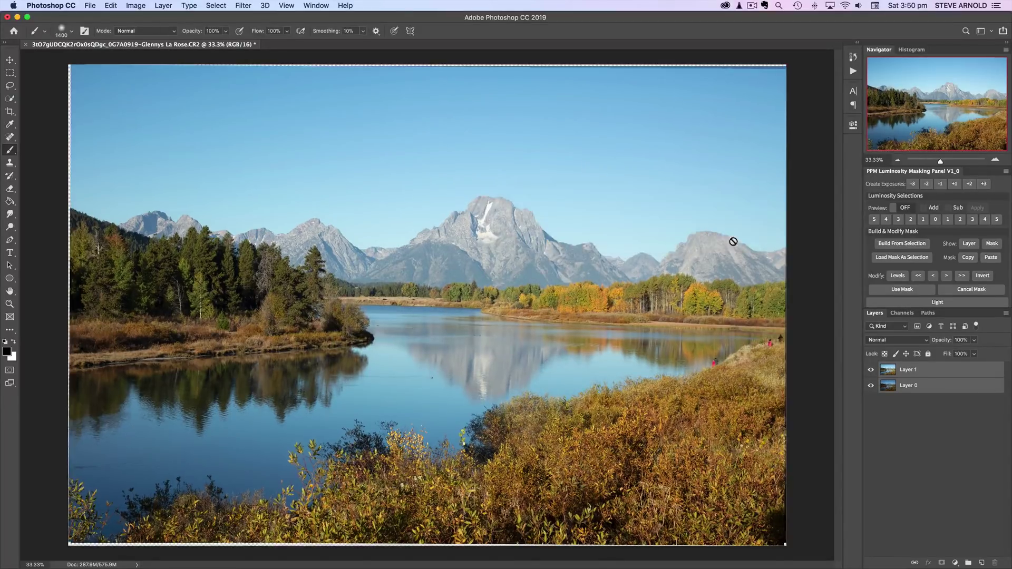
Flick Layer 1 on and off to check the alignment, leaving it hidden
{"action": "left_click", "coordinate": [871, 370]}
{"action": "left_click", "coordinate": [870, 370]}
{"action": "left_click", "coordinate": [871, 370]}
{"action": "left_click", "coordinate": [871, 370]}
{"action": "left_click", "coordinate": [870, 370]}
{"action": "left_click", "coordinate": [870, 370]}
{"action": "left_click", "coordinate": [871, 370]}
{"action": "left_click", "coordinate": [871, 370]}
{"action": "left_click", "coordinate": [871, 370]}
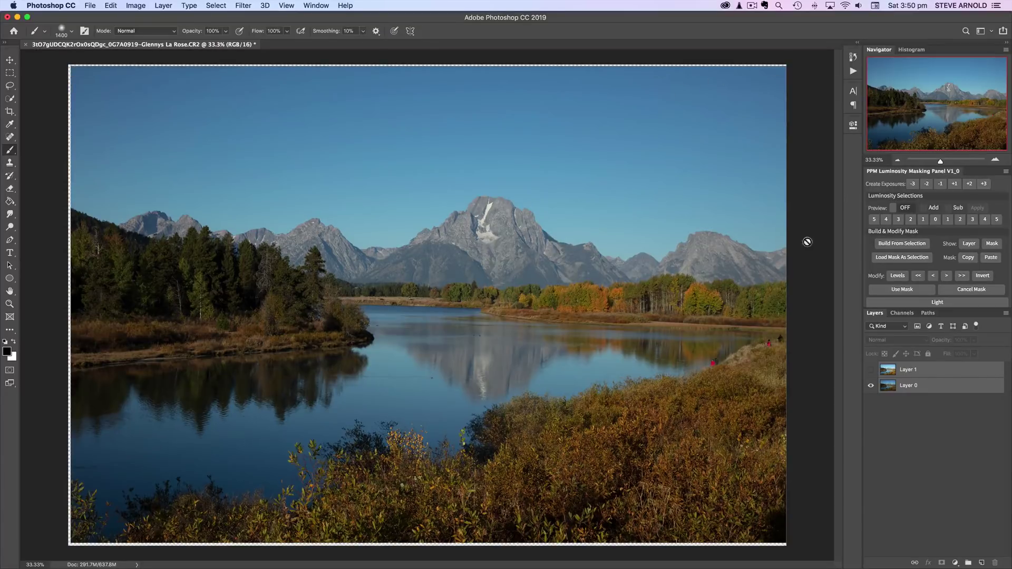
With the Crop tool, show Layer 1 and pull the bottom-left and top-right corners slightly inward
{"action": "left_click", "coordinate": [11, 111]}
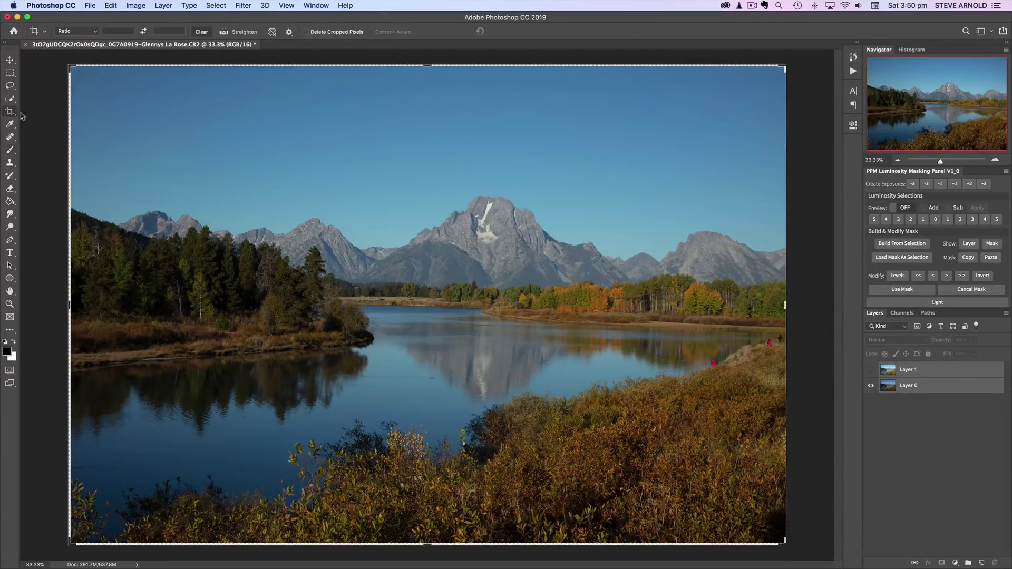
{"action": "left_click", "coordinate": [870, 370]}
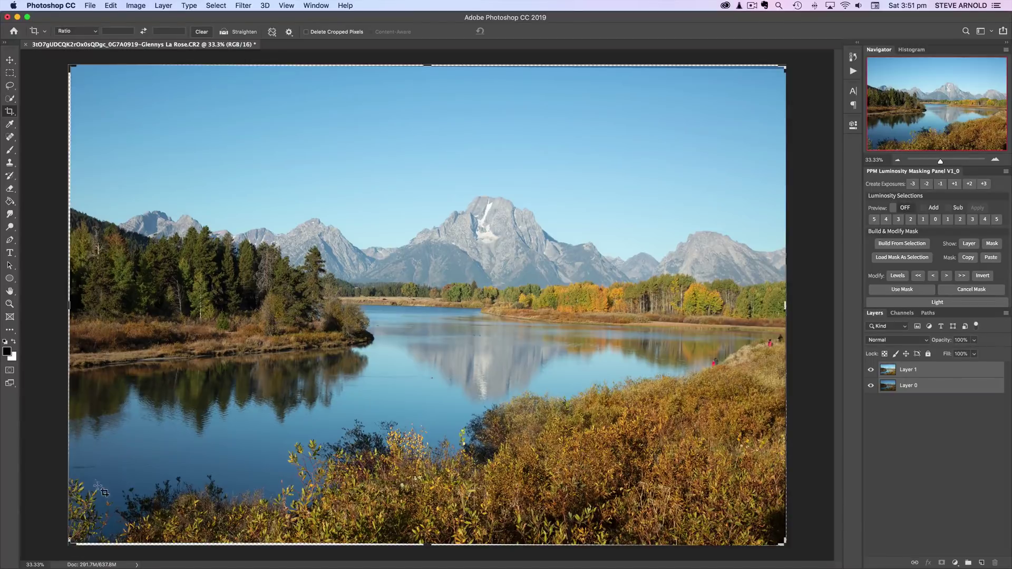
{"action": "left_click_drag", "start_coordinate": [68, 542], "coordinate": [75, 537]}
{"action": "left_click_drag", "start_coordinate": [778, 73], "coordinate": [776, 76]}
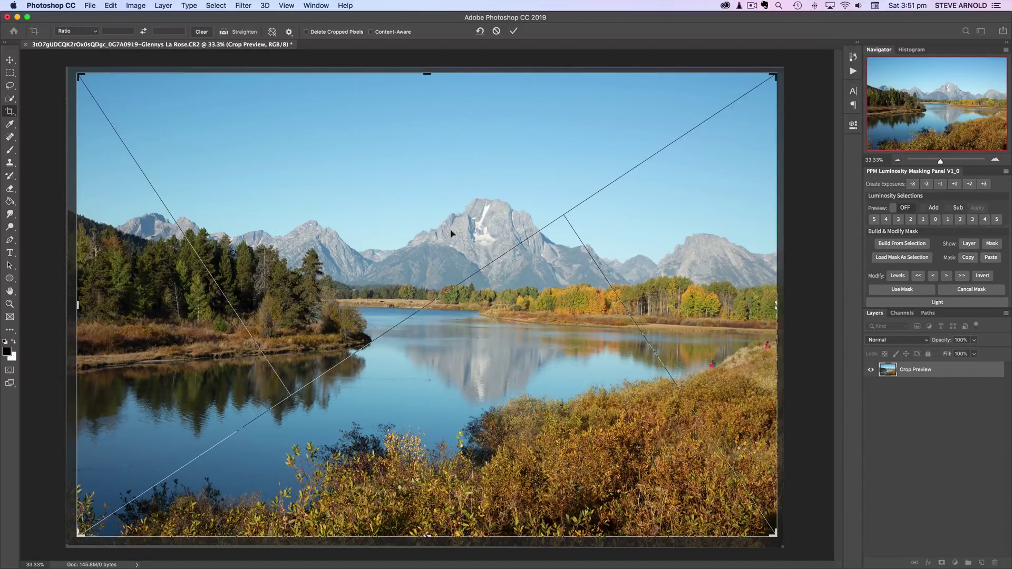
Rotate the crop about 0.8° to level the lake scene and commit it
{"action": "left_click_drag", "start_coordinate": [812, 306], "coordinate": [811, 298]}
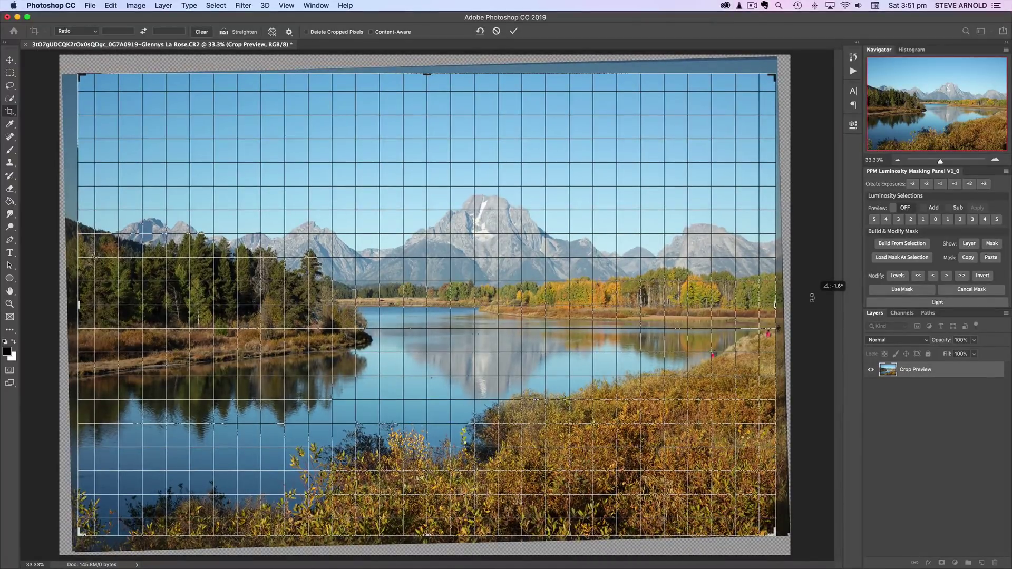
{"action": "left_click_drag", "start_coordinate": [812, 297], "coordinate": [811, 298]}
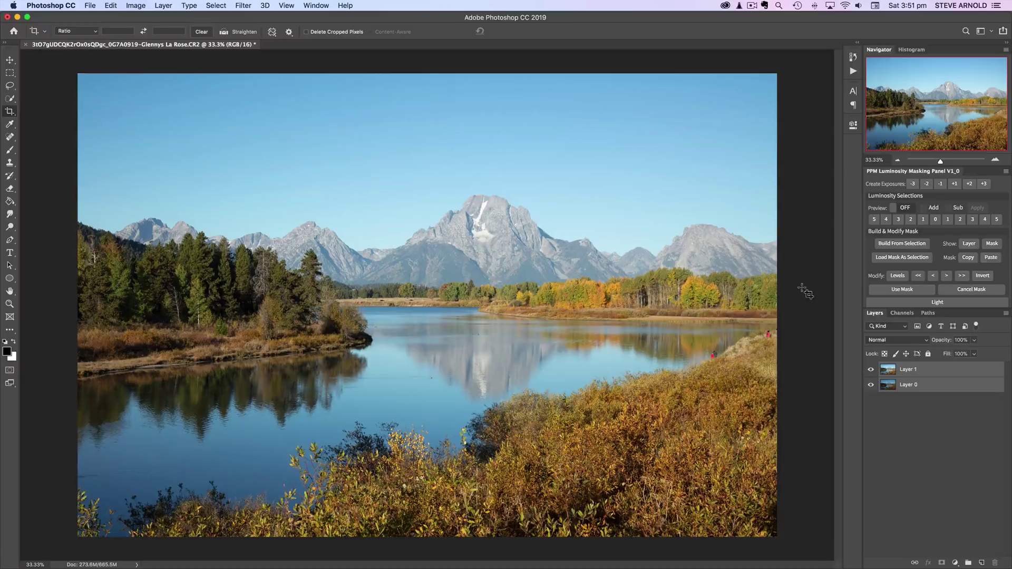
{"action": "left_click_drag", "start_coordinate": [806, 291], "coordinate": [811, 287]}
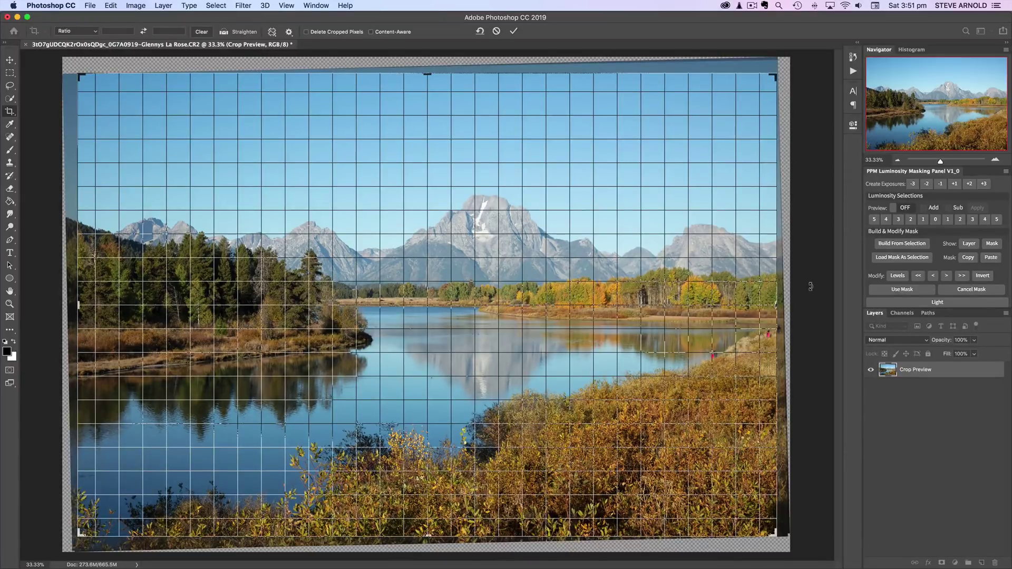
{"action": "left_click_drag", "start_coordinate": [810, 289], "coordinate": [809, 289]}
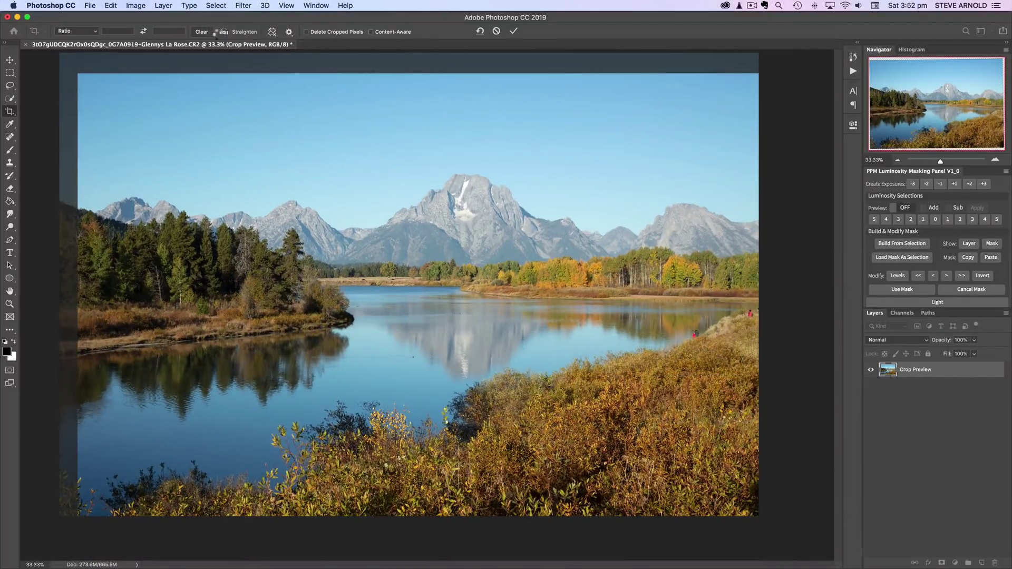
{"action": "key", "text": "Return"}
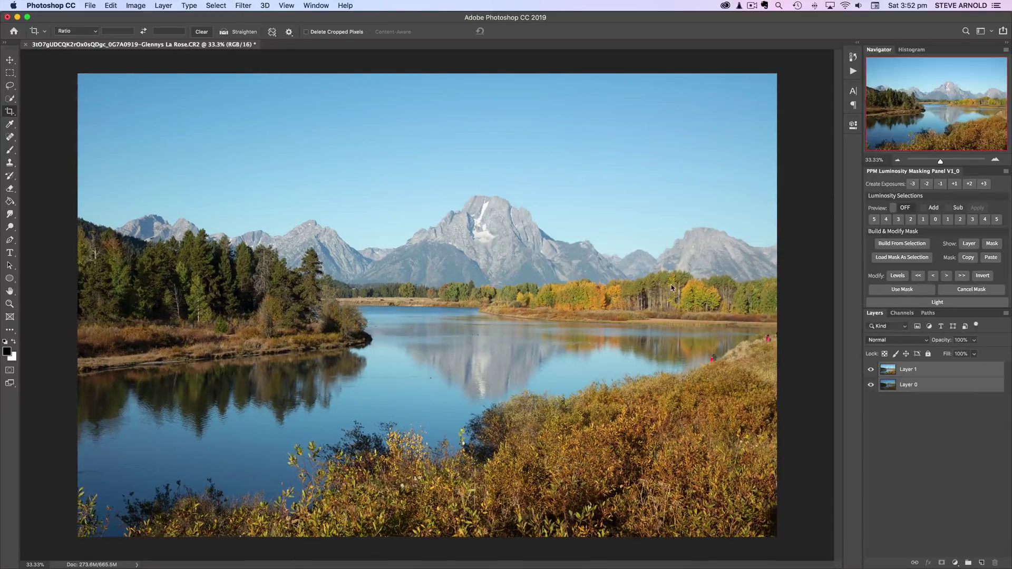
{"action": "left_click", "coordinate": [897, 160]}
{"action": "left_click", "coordinate": [897, 160]}
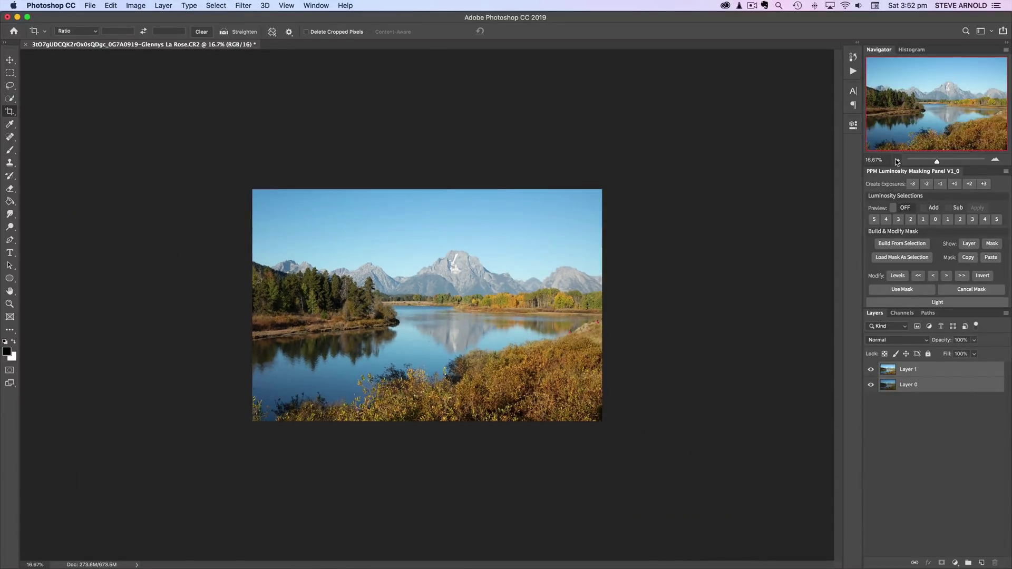
{"action": "left_click", "coordinate": [996, 161]}
{"action": "left_click", "coordinate": [996, 161]}
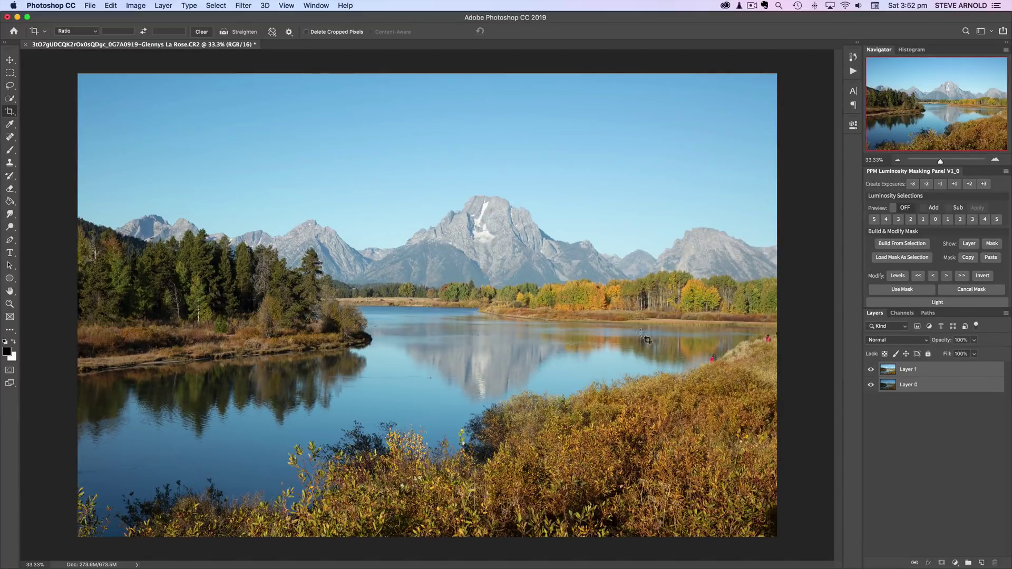
{"action": "left_click", "coordinate": [897, 159]}
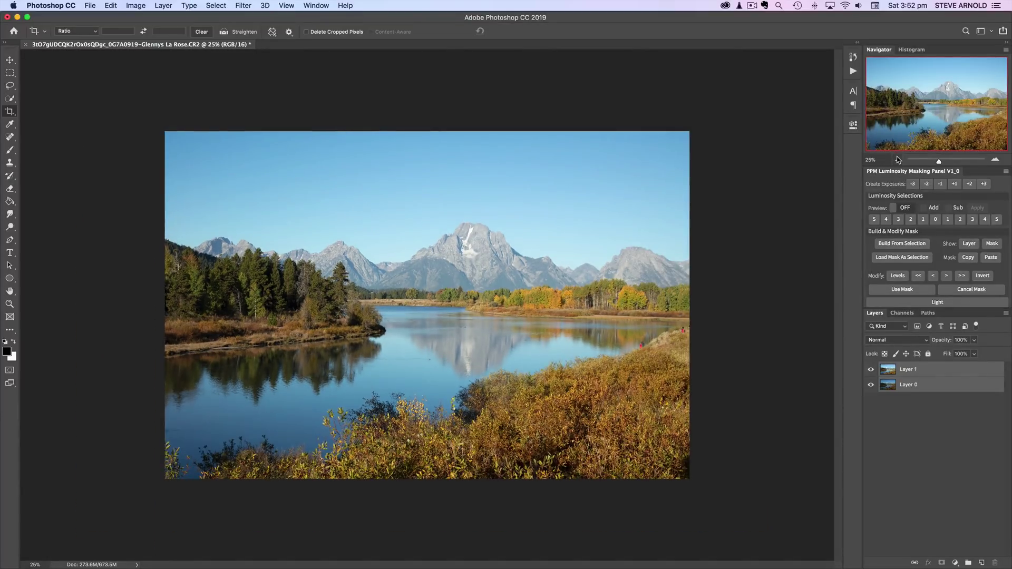
Zoom back to 33.33% and flick Layer 1 on and off to compare the exposures
{"action": "left_click", "coordinate": [995, 160]}
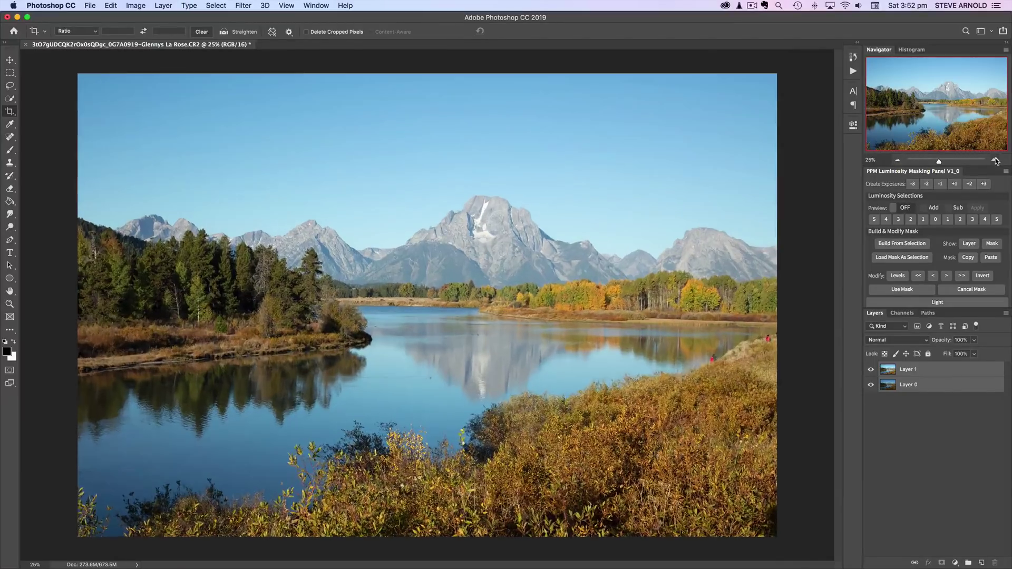
{"action": "left_click", "coordinate": [889, 373]}
{"action": "left_click", "coordinate": [871, 370]}
{"action": "left_click", "coordinate": [870, 370]}
{"action": "left_click", "coordinate": [871, 370]}
{"action": "left_click", "coordinate": [870, 371]}
{"action": "left_click", "coordinate": [871, 371]}
{"action": "left_click", "coordinate": [871, 371]}
{"action": "left_click", "coordinate": [872, 371]}
{"action": "left_click", "coordinate": [871, 371]}
{"action": "left_click", "coordinate": [872, 371]}
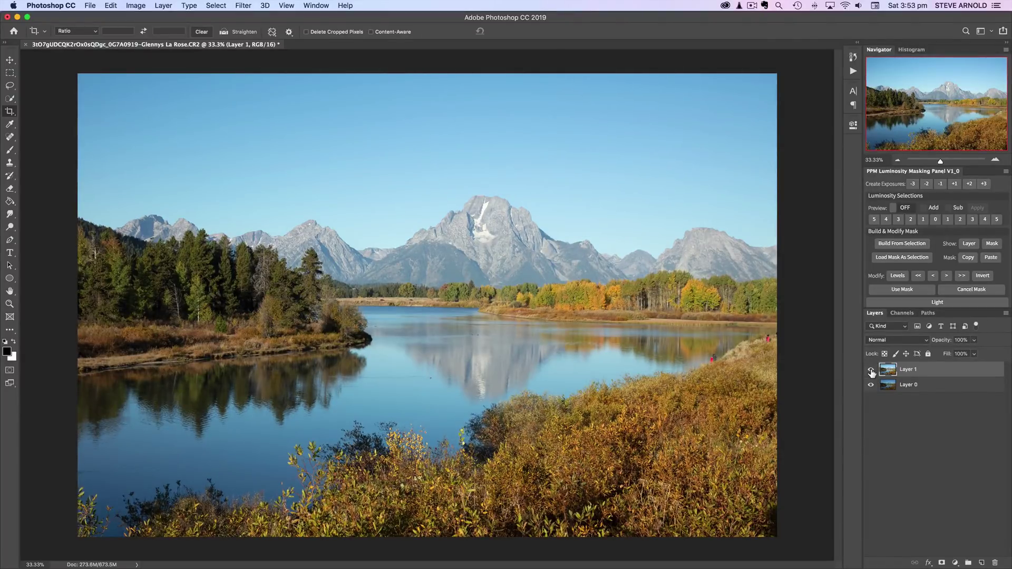
{"action": "left_click", "coordinate": [871, 371]}
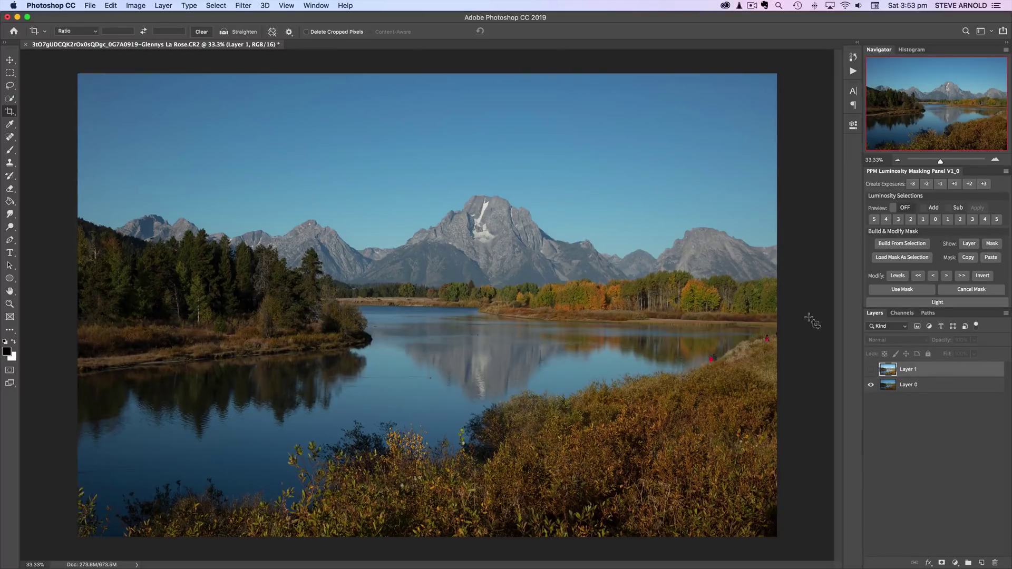
Compare Layer 1 against the original Layer 0 again, ending with Layer 1 visible
{"action": "left_click", "coordinate": [871, 369]}
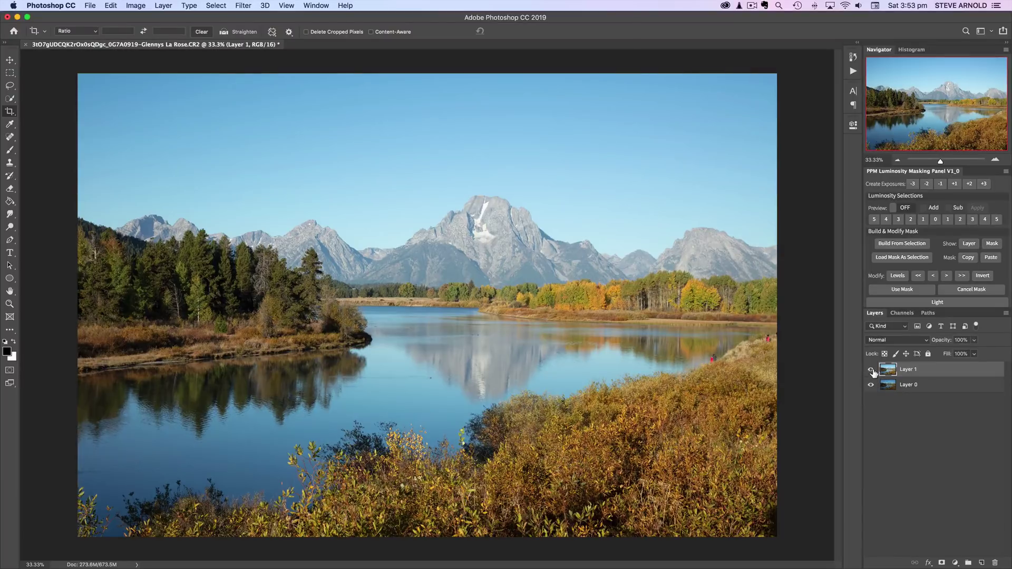
{"action": "left_click", "coordinate": [871, 370]}
{"action": "left_click", "coordinate": [870, 369]}
{"action": "left_click", "coordinate": [871, 370]}
{"action": "left_click", "coordinate": [871, 370]}
{"action": "left_click", "coordinate": [995, 160]}
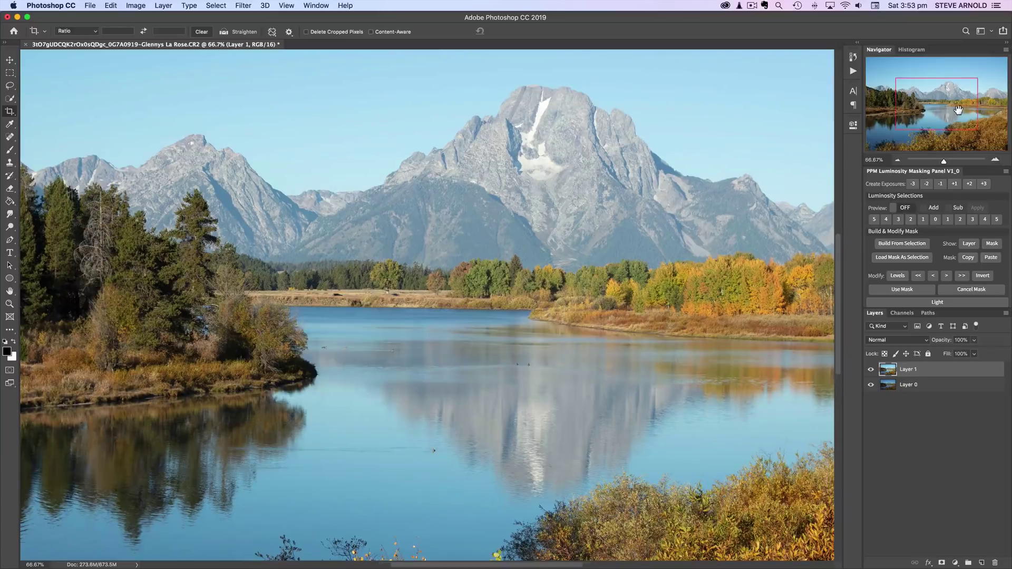
{"action": "left_click_drag", "start_coordinate": [965, 120], "coordinate": [918, 112]}
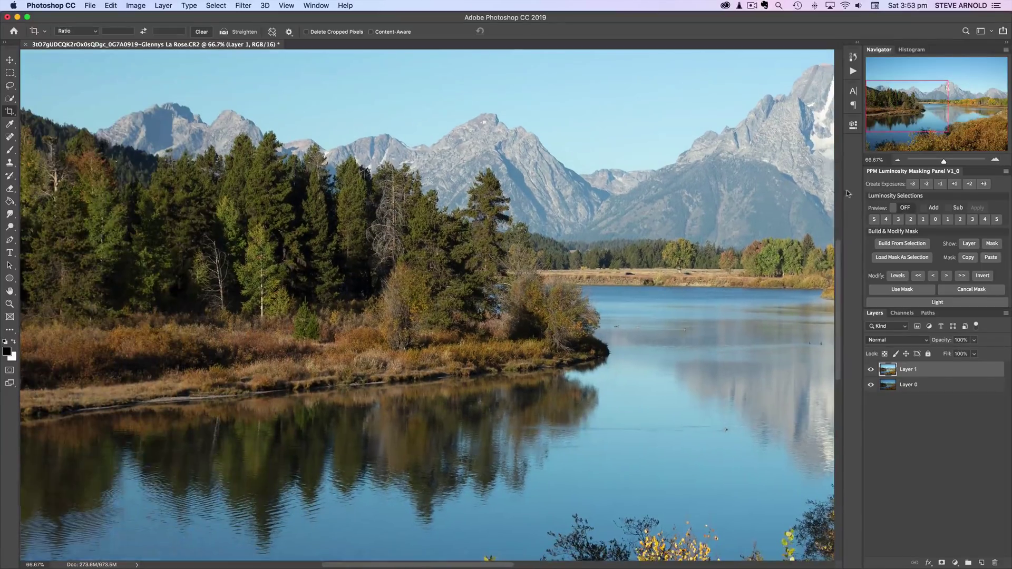
{"action": "left_click", "coordinate": [871, 370]}
{"action": "left_click", "coordinate": [870, 370]}
{"action": "left_click", "coordinate": [897, 160]}
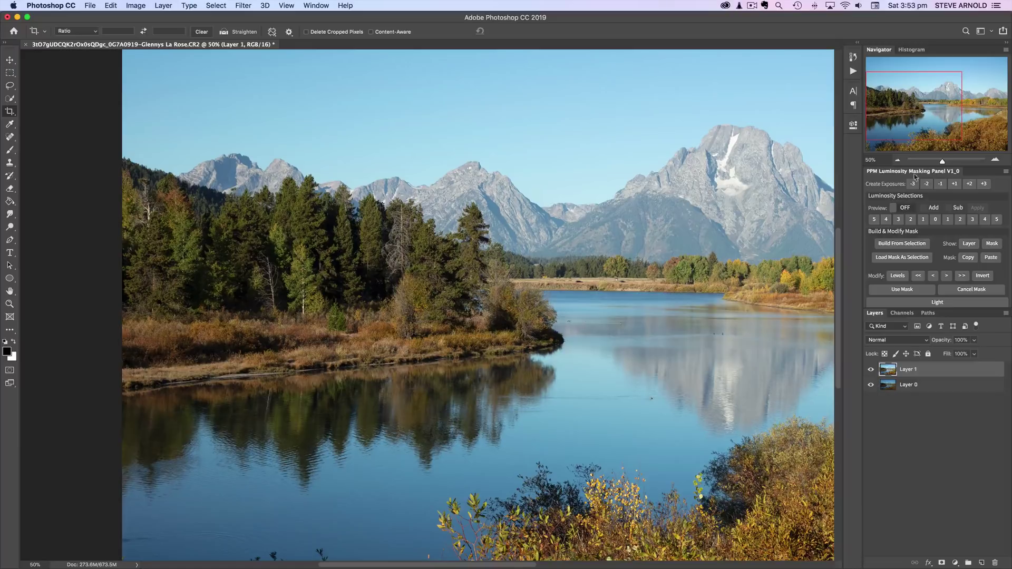
{"action": "left_click", "coordinate": [898, 160]}
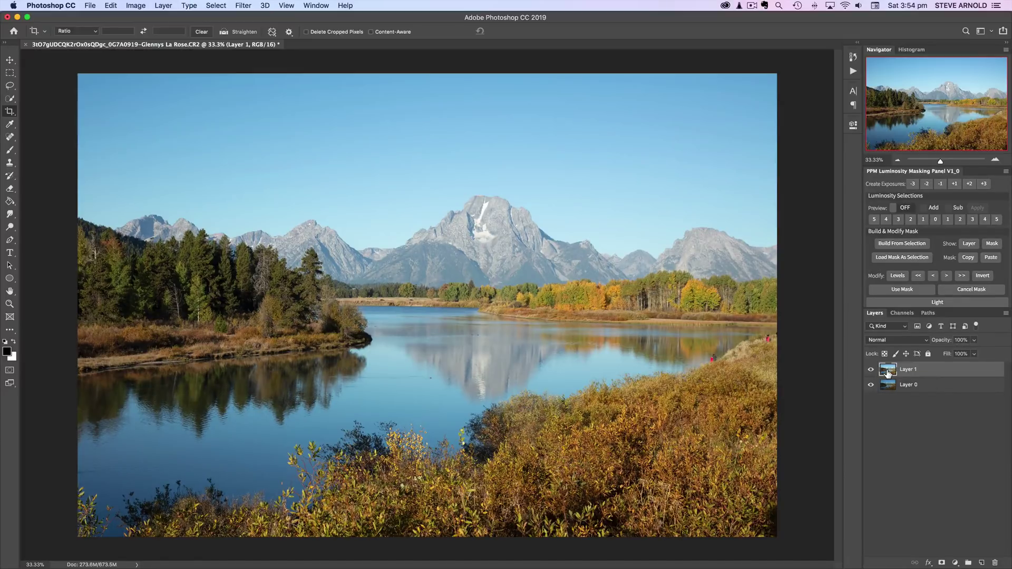
Create a one-stop-brighter Exposure + 1 group and compare it against Layer 1
{"action": "left_click", "coordinate": [955, 187]}
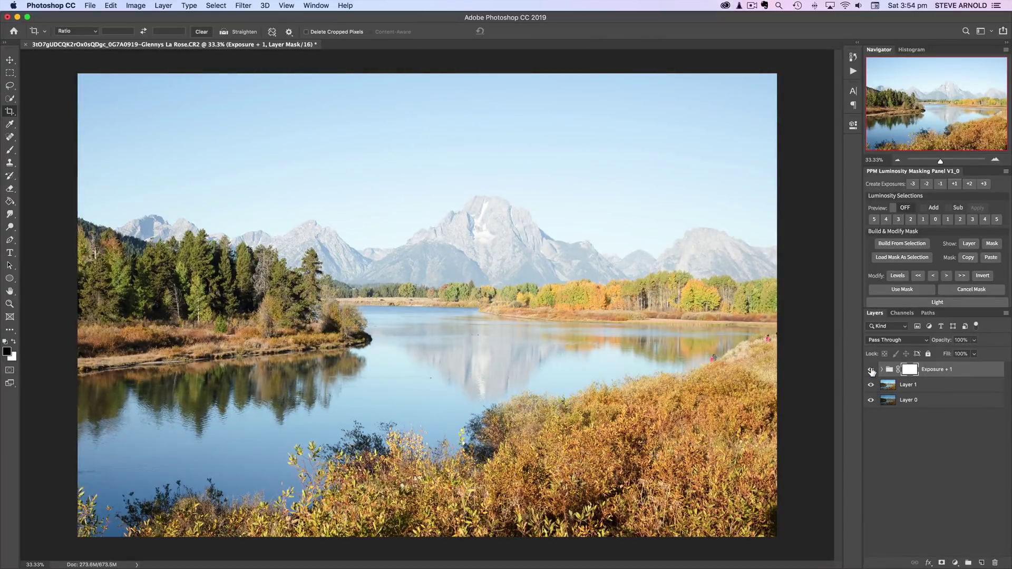
{"action": "left_click", "coordinate": [871, 370]}
{"action": "left_click", "coordinate": [870, 370]}
{"action": "left_click", "coordinate": [871, 385]}
{"action": "left_click", "coordinate": [871, 385]}
Zoom to 66.7% on the left-hand trees and toggle Exposure + 1 to compare
{"action": "left_click", "coordinate": [996, 159]}
{"action": "left_click", "coordinate": [995, 159]}
{"action": "left_click_drag", "start_coordinate": [919, 114], "coordinate": [879, 123]}
{"action": "left_click", "coordinate": [871, 369]}
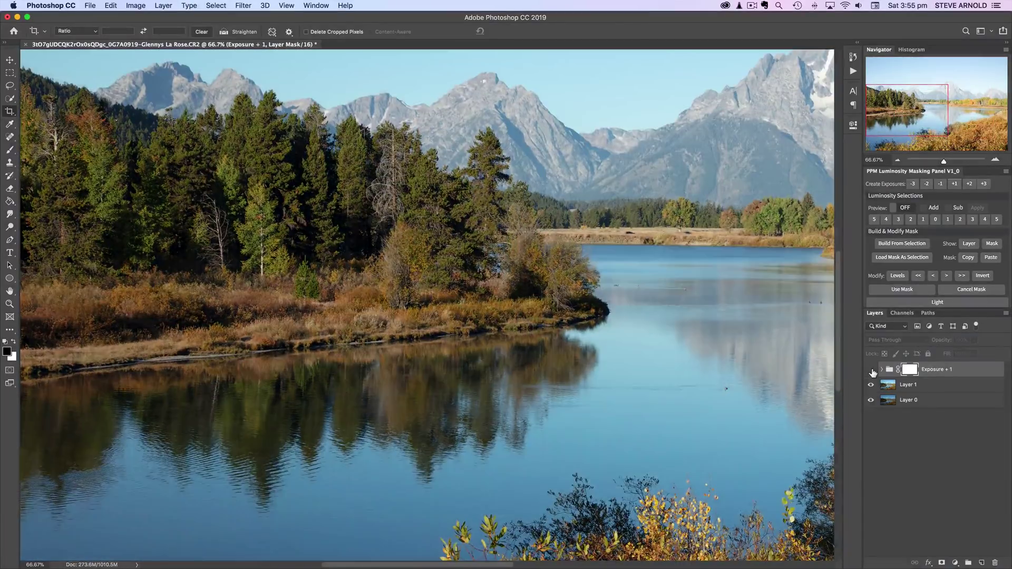
{"action": "left_click", "coordinate": [871, 370]}
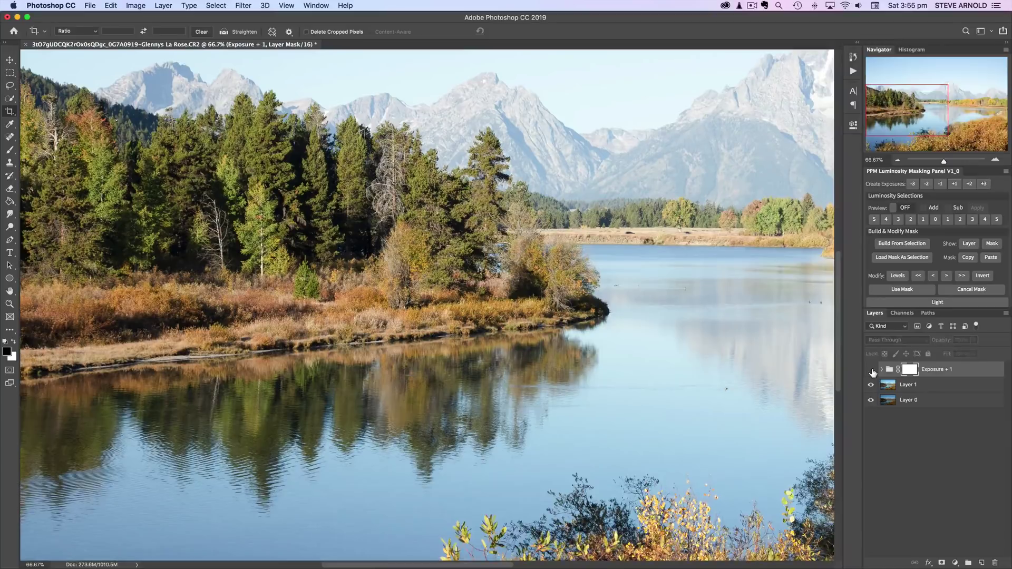
{"action": "left_click", "coordinate": [870, 370]}
{"action": "left_click", "coordinate": [870, 369]}
Expand the Exposure + 1 group to reveal its smart object and note layer
{"action": "left_click", "coordinate": [881, 370]}
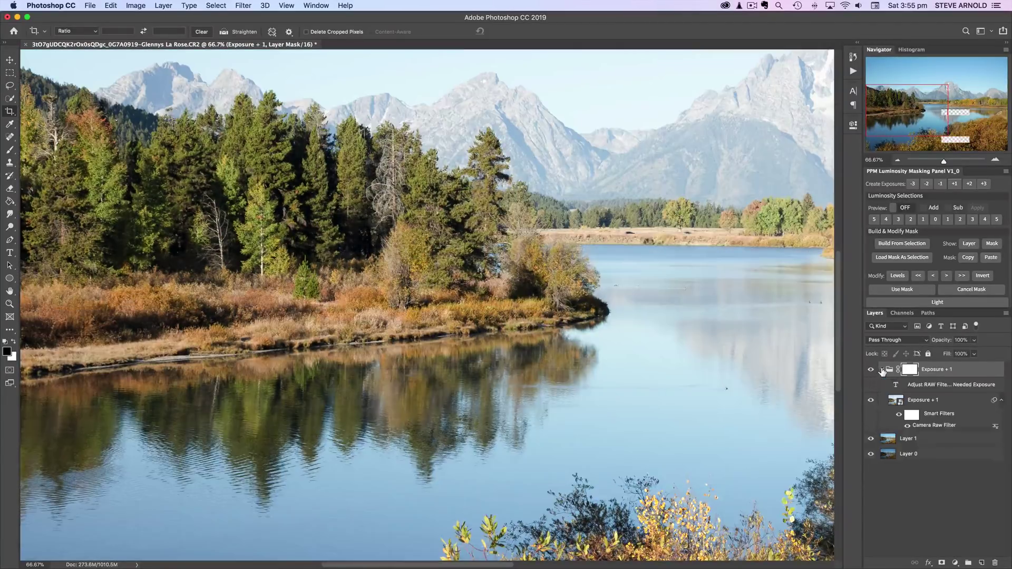
{"action": "left_click", "coordinate": [881, 370]}
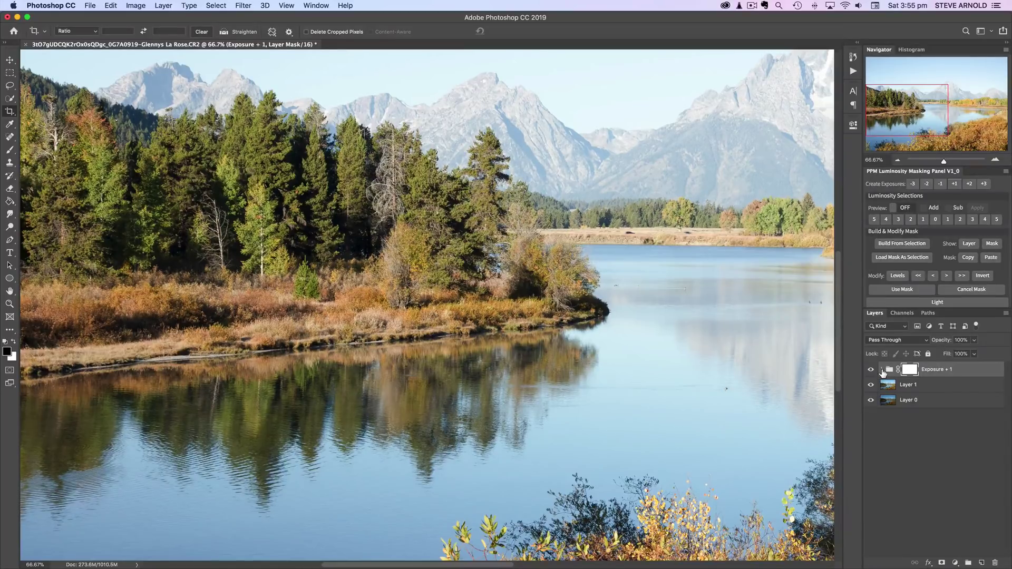
{"action": "left_click", "coordinate": [882, 370]}
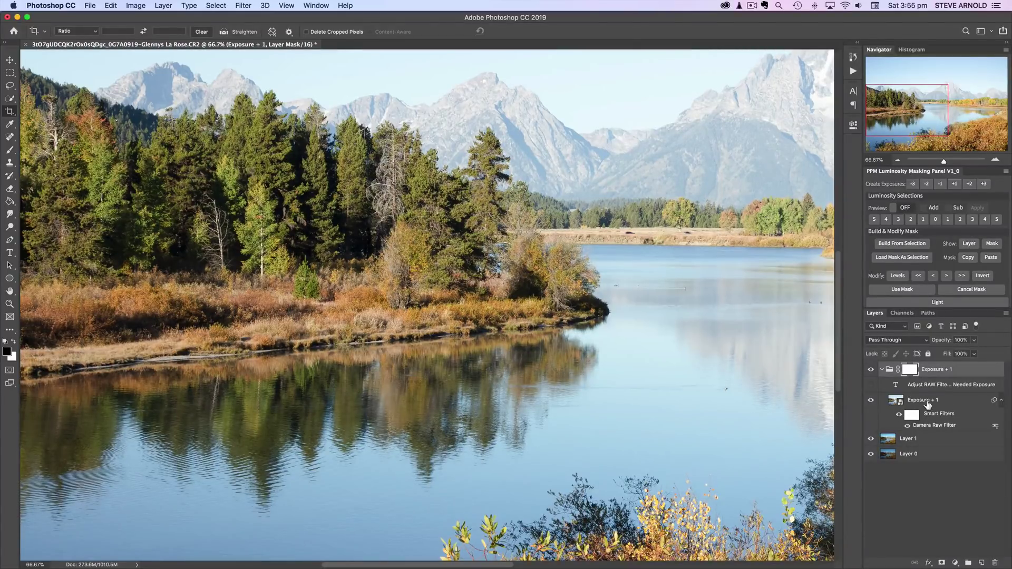
Set the smart object's Camera Raw Filter Exposure to +2.40 and apply it
{"action": "double_click", "coordinate": [936, 428]}
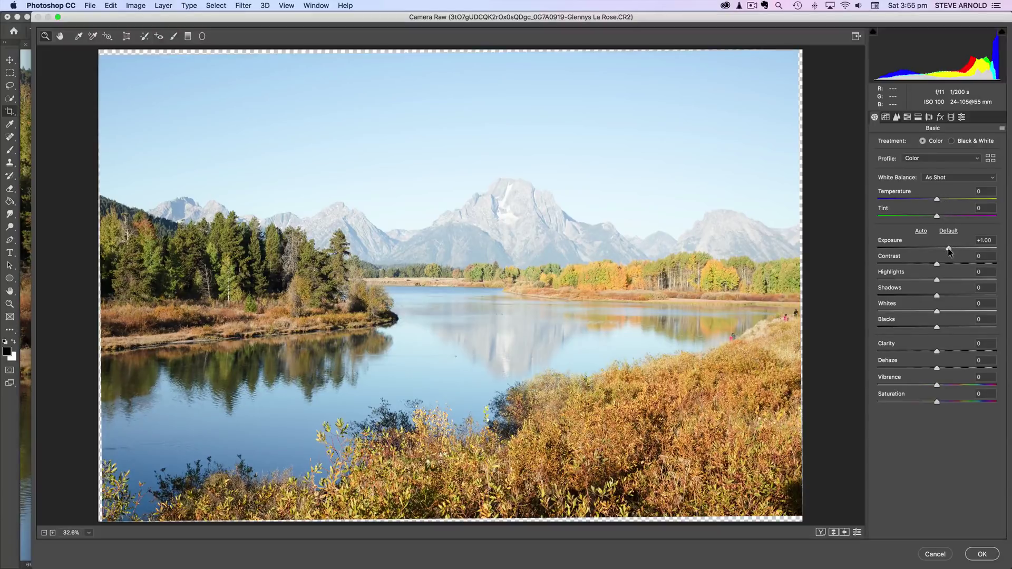
{"action": "left_click_drag", "start_coordinate": [949, 251], "coordinate": [978, 251]}
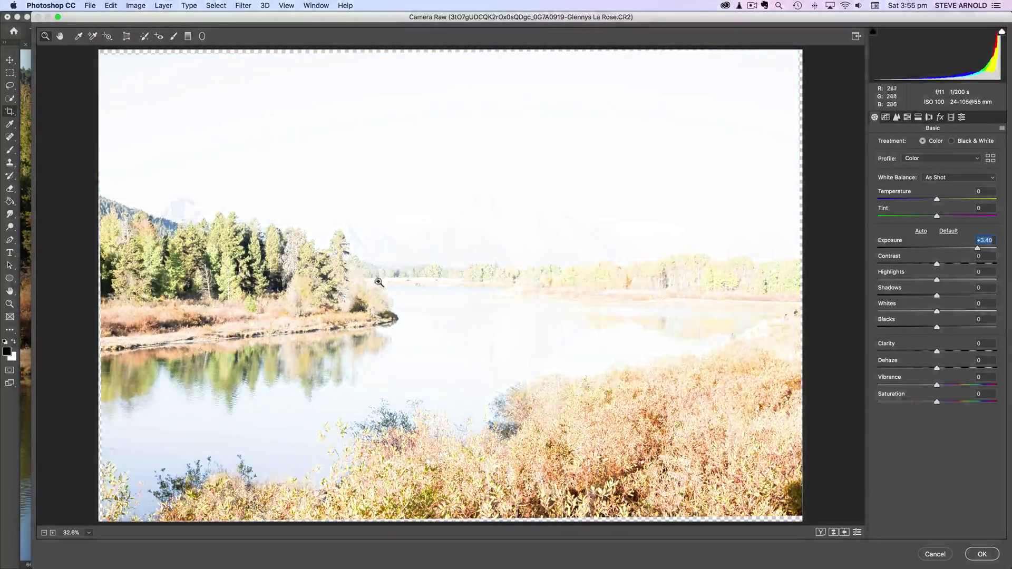
{"action": "left_click_drag", "start_coordinate": [365, 285], "coordinate": [448, 287]}
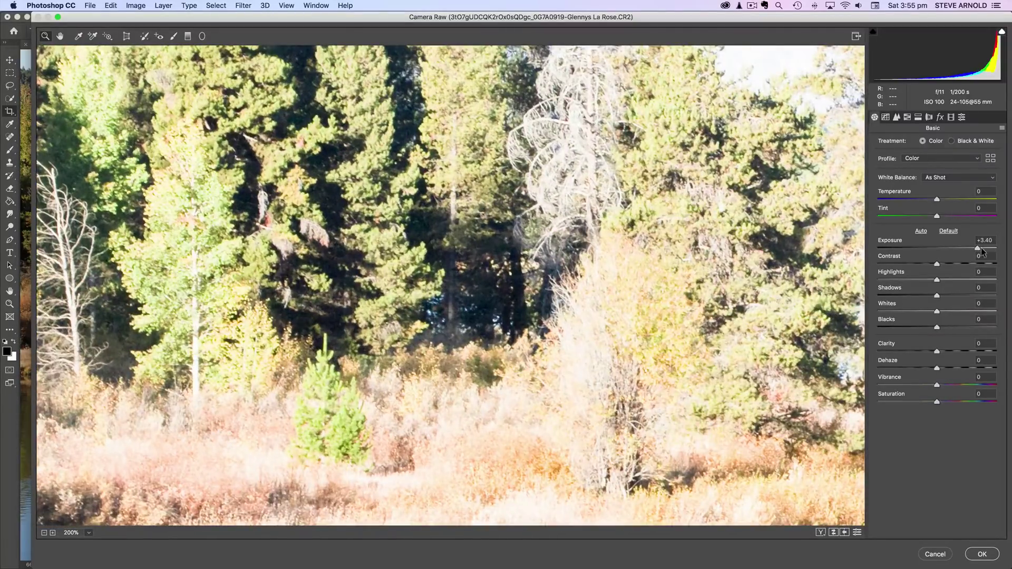
{"action": "left_click_drag", "start_coordinate": [977, 251], "coordinate": [967, 249]}
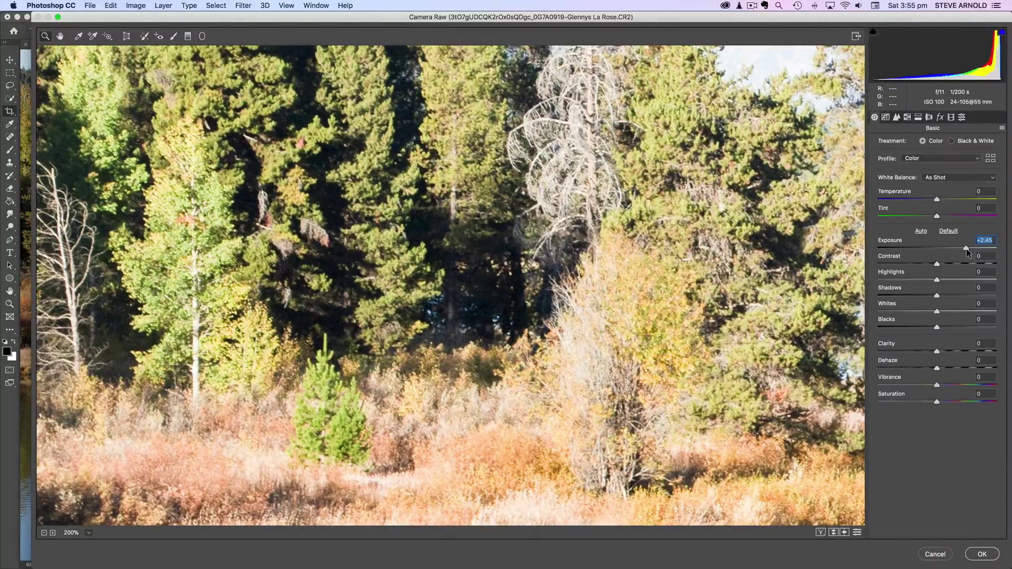
{"action": "left_click_drag", "start_coordinate": [966, 248], "coordinate": [965, 248]}
{"action": "left_click", "coordinate": [982, 553]}
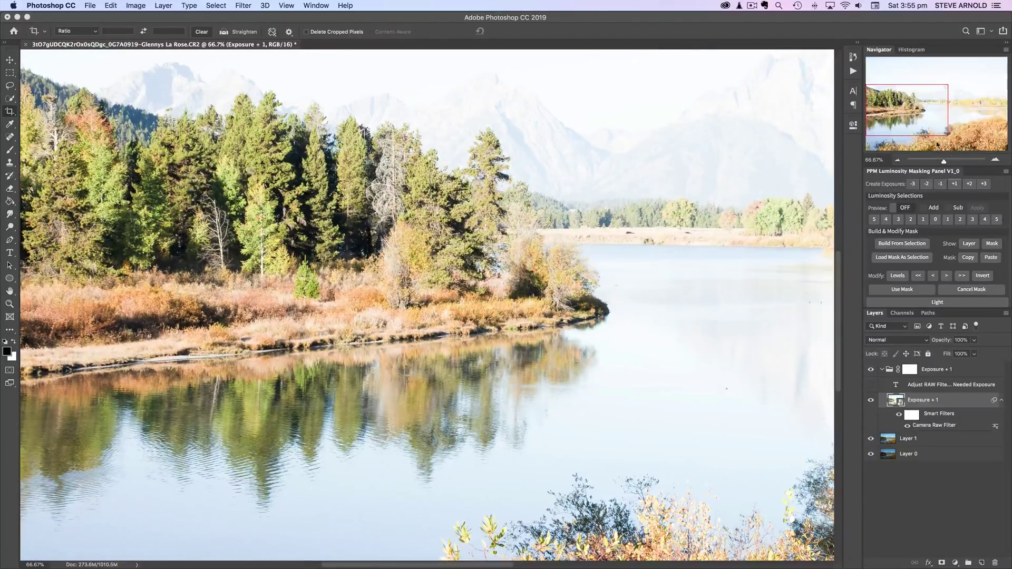
Zoom out to the whole photo, collapse and hide Exposure + 1, and select Layer 1
{"action": "left_click", "coordinate": [897, 159]}
{"action": "left_click", "coordinate": [897, 160]}
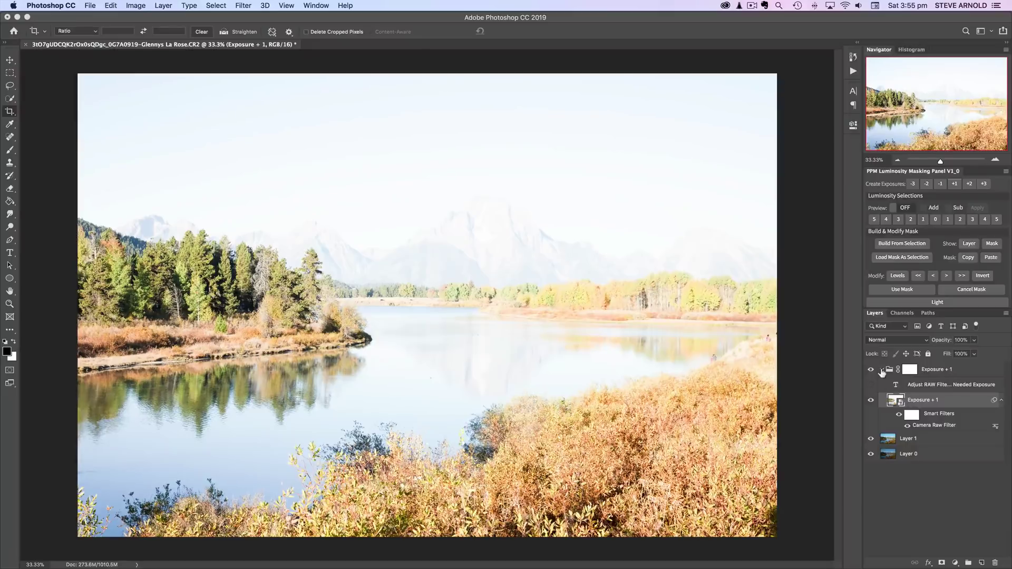
{"action": "left_click", "coordinate": [882, 370]}
{"action": "left_click", "coordinate": [871, 371]}
{"action": "left_click", "coordinate": [891, 386]}
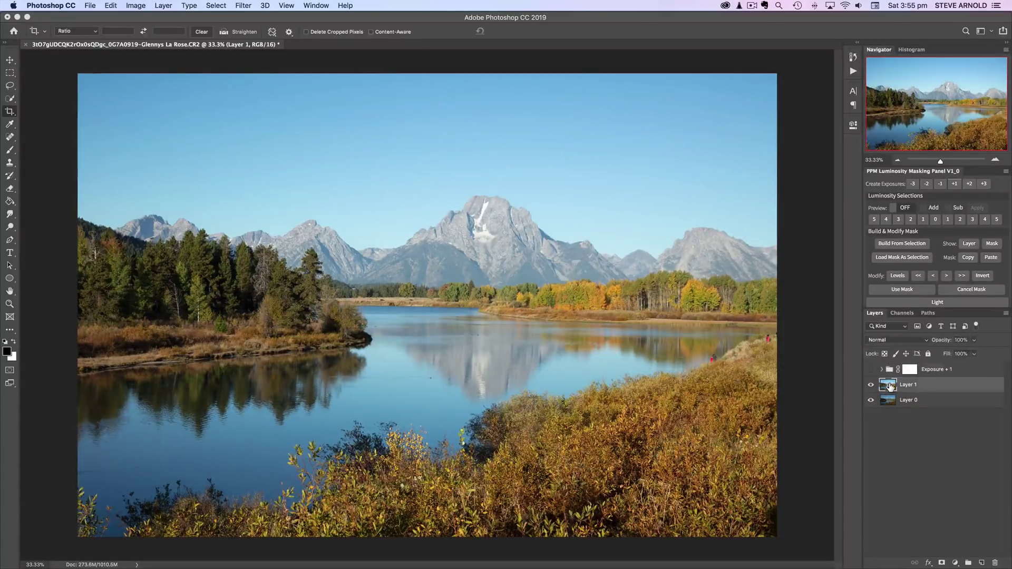
Compare Layer 1 against Layer 0 by toggling it, then add a layer mask to Layer 1
{"action": "left_click", "coordinate": [871, 386]}
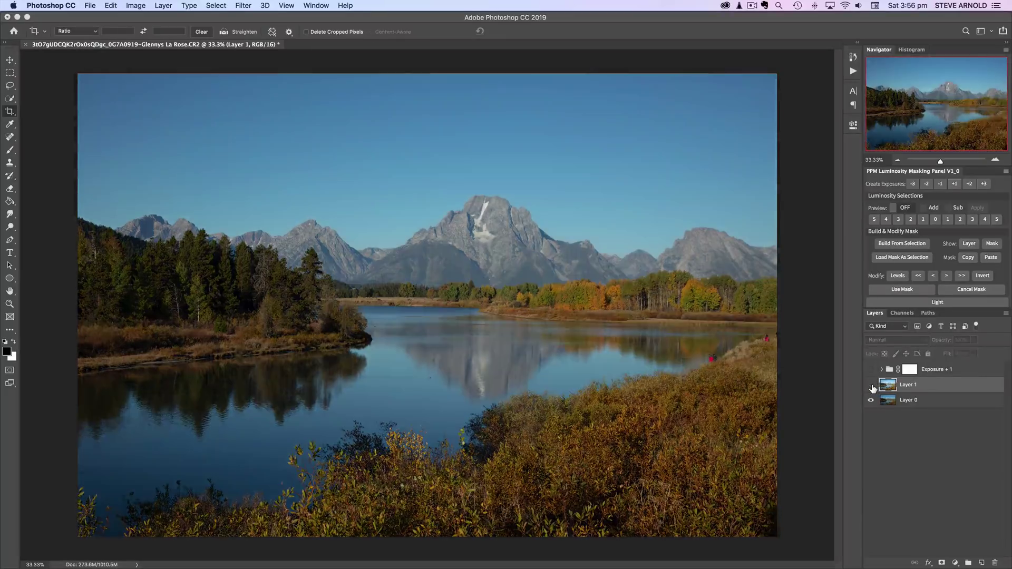
{"action": "left_click", "coordinate": [871, 386]}
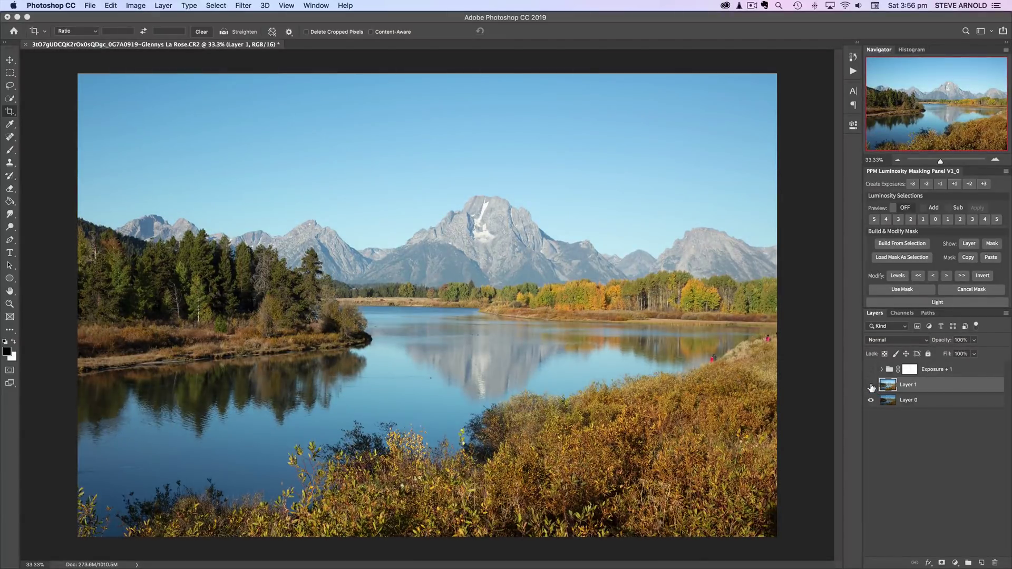
{"action": "left_click", "coordinate": [872, 386]}
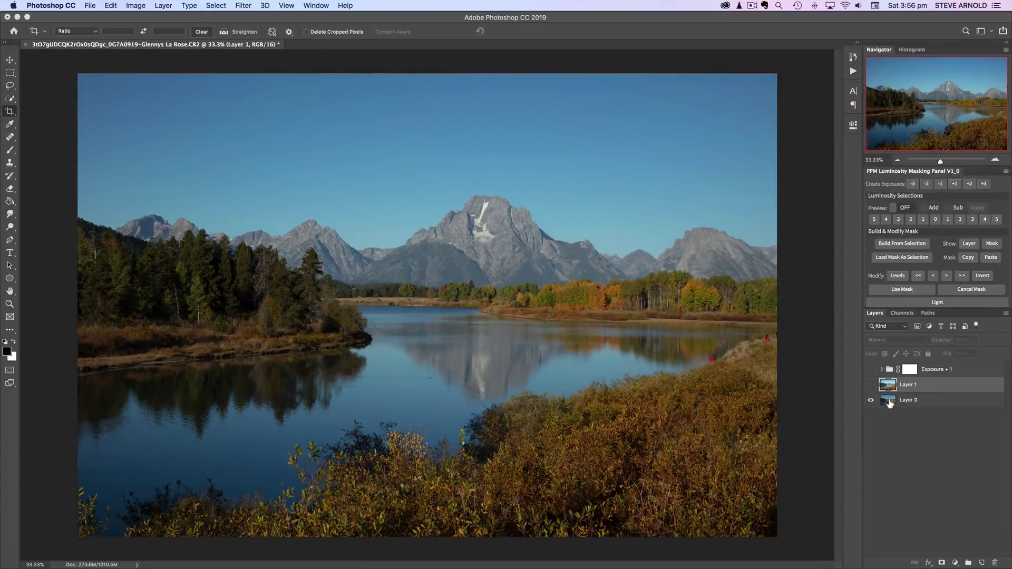
{"action": "left_click", "coordinate": [871, 386]}
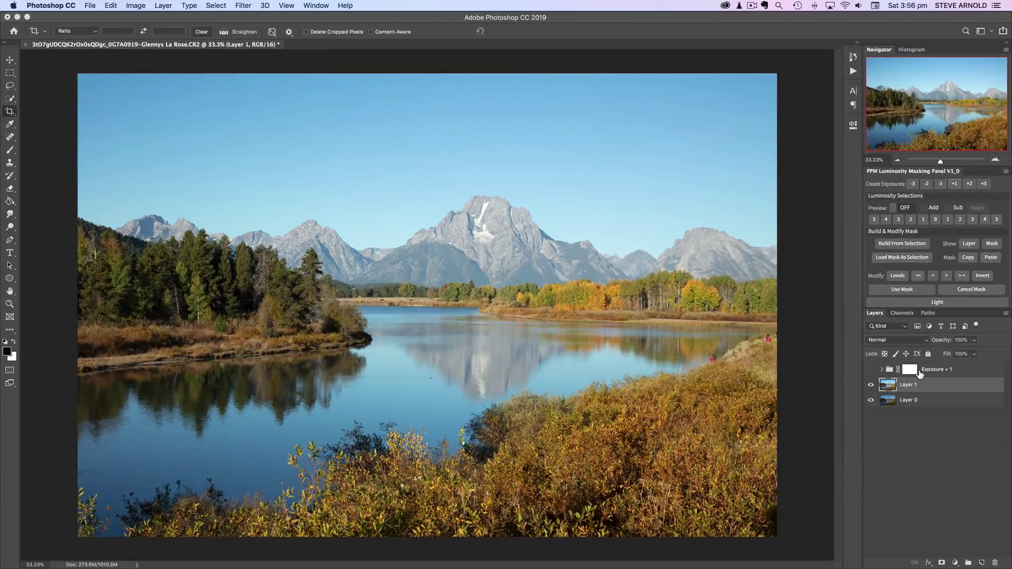
{"action": "left_click", "coordinate": [871, 387]}
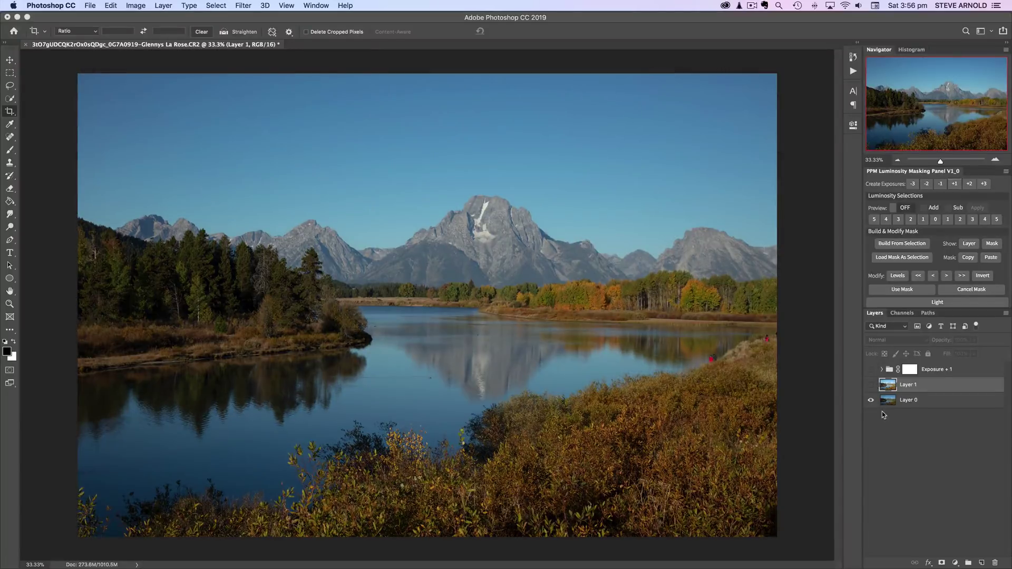
{"action": "left_click", "coordinate": [872, 385]}
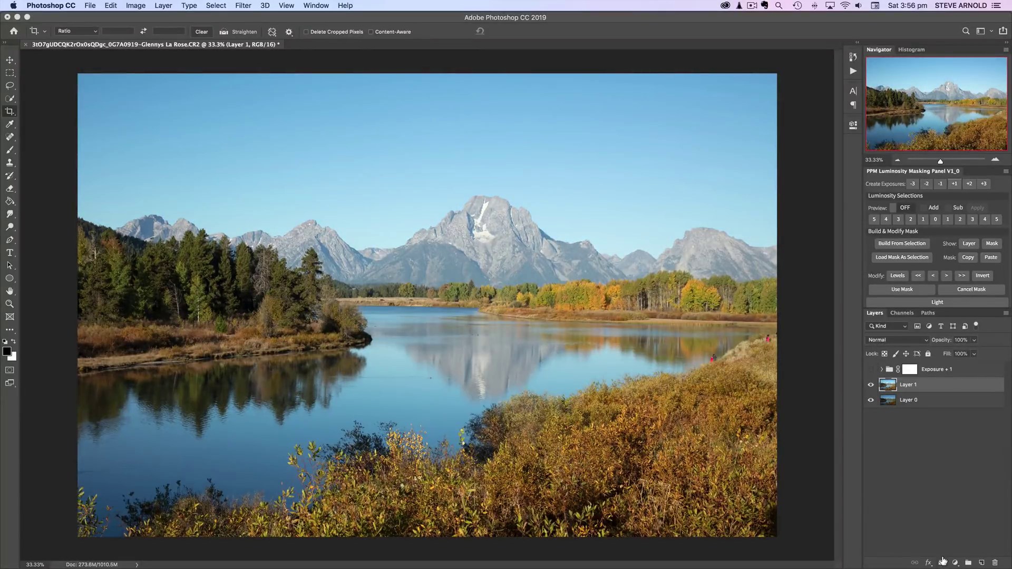
{"action": "left_click", "coordinate": [942, 563]}
Invert Layer 1's mask to black and ready a white brush at 39% opacity on it
{"action": "key", "text": "super+i"}
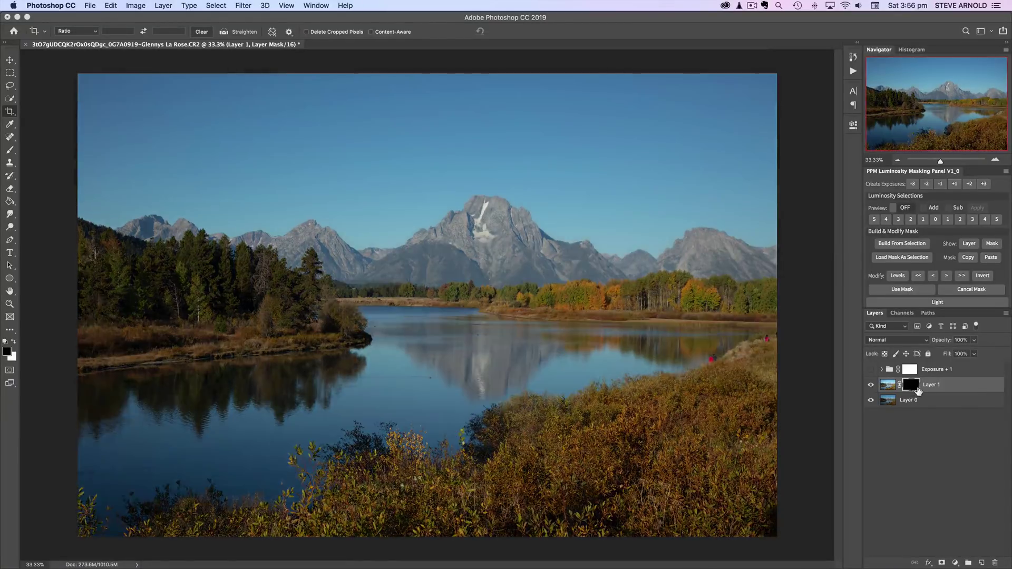
{"action": "left_click", "coordinate": [888, 385]}
{"action": "key", "text": "b"}
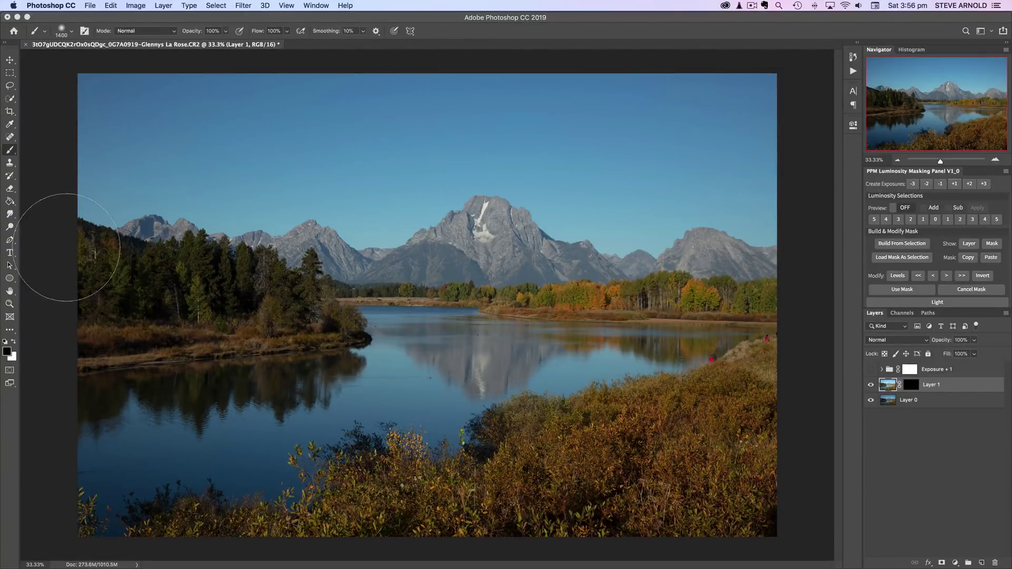
{"action": "key", "text": "x"}
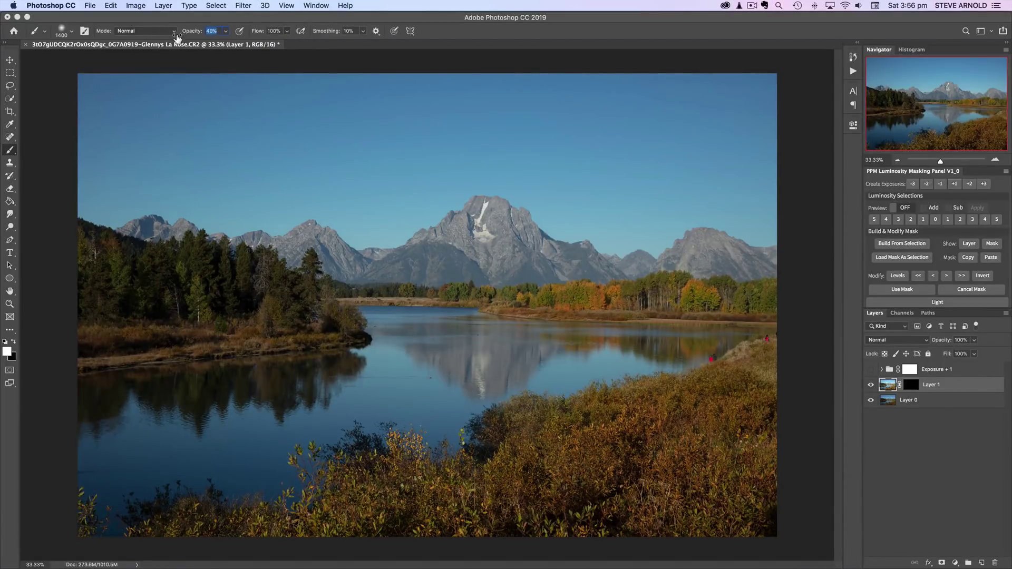
{"action": "left_click_drag", "start_coordinate": [177, 38], "coordinate": [175, 38]}
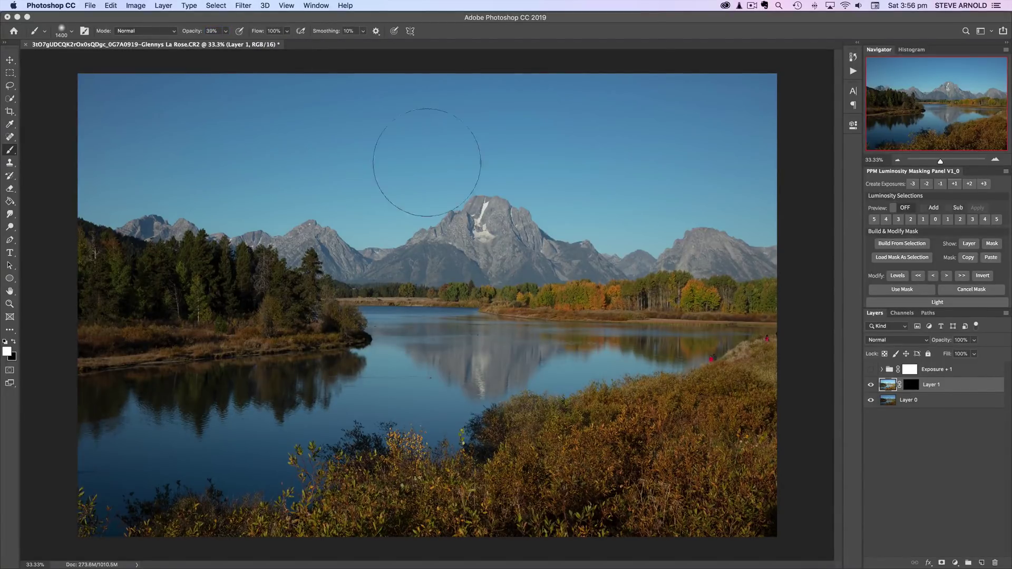
{"action": "left_click", "coordinate": [920, 389]}
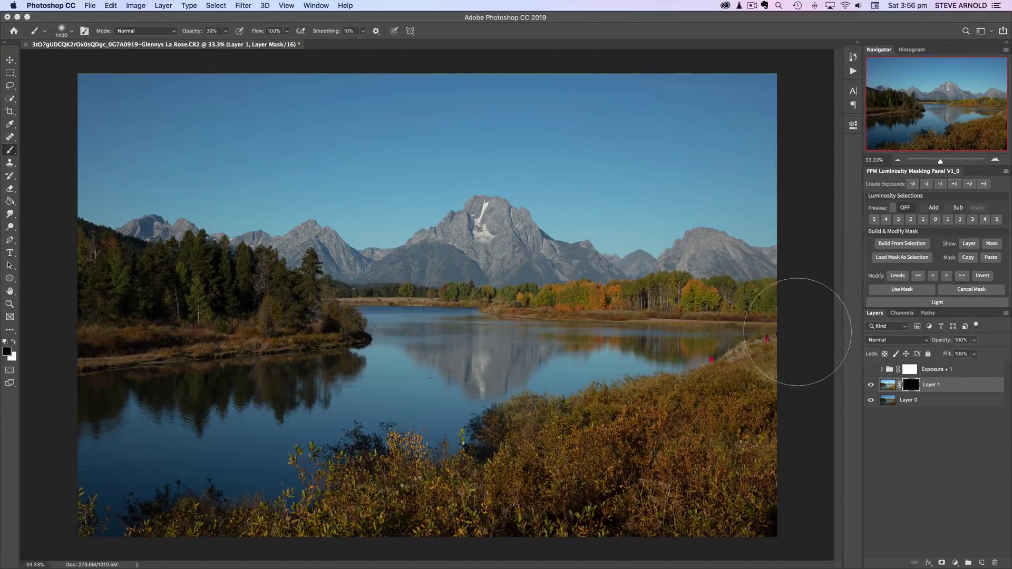
Preview a dark-tones luminosity mask in the PPM panel, load it as a selection, and hide its outline
{"action": "left_click", "coordinate": [907, 207]}
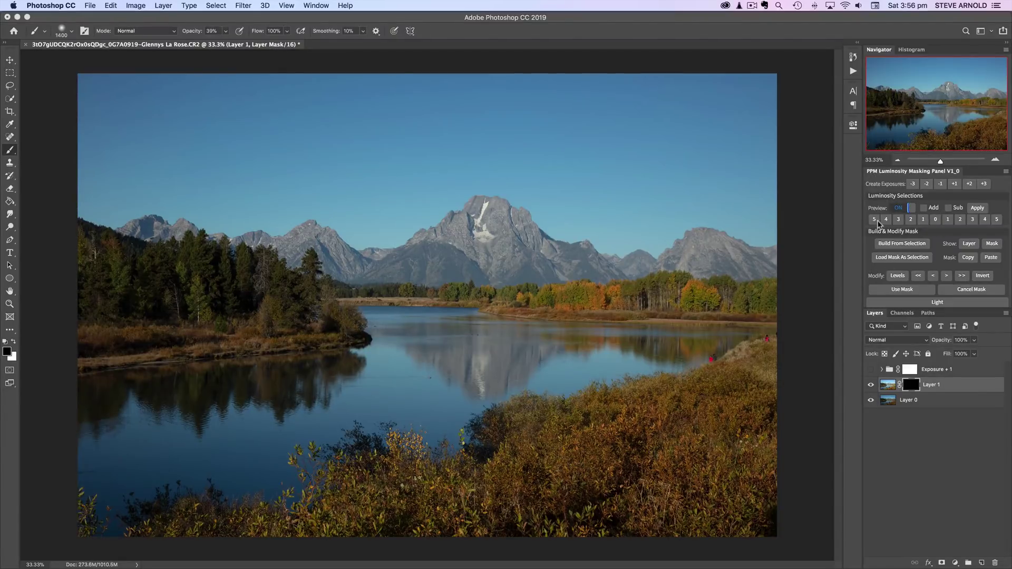
{"action": "left_click", "coordinate": [902, 221]}
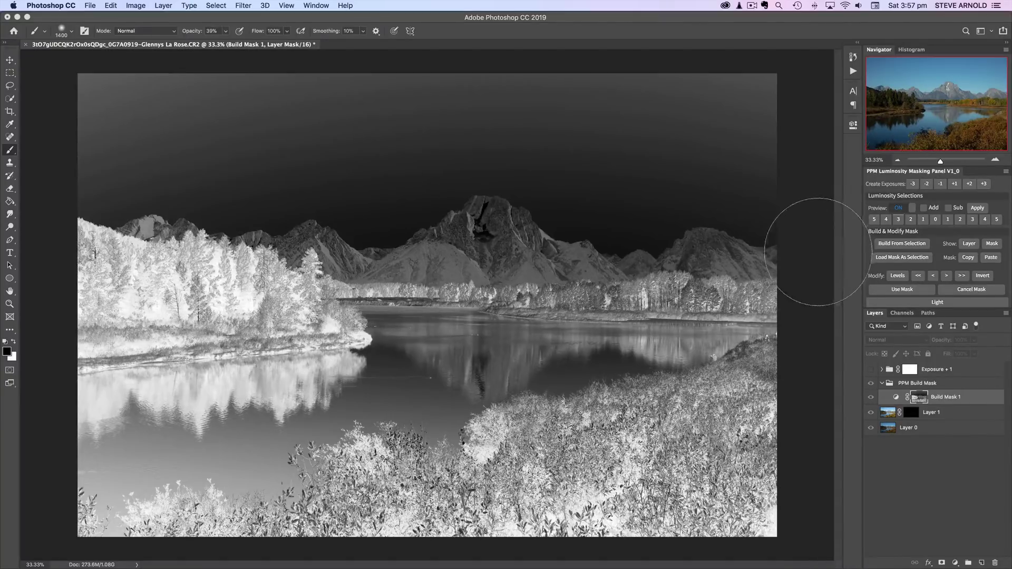
{"action": "left_click", "coordinate": [901, 290]}
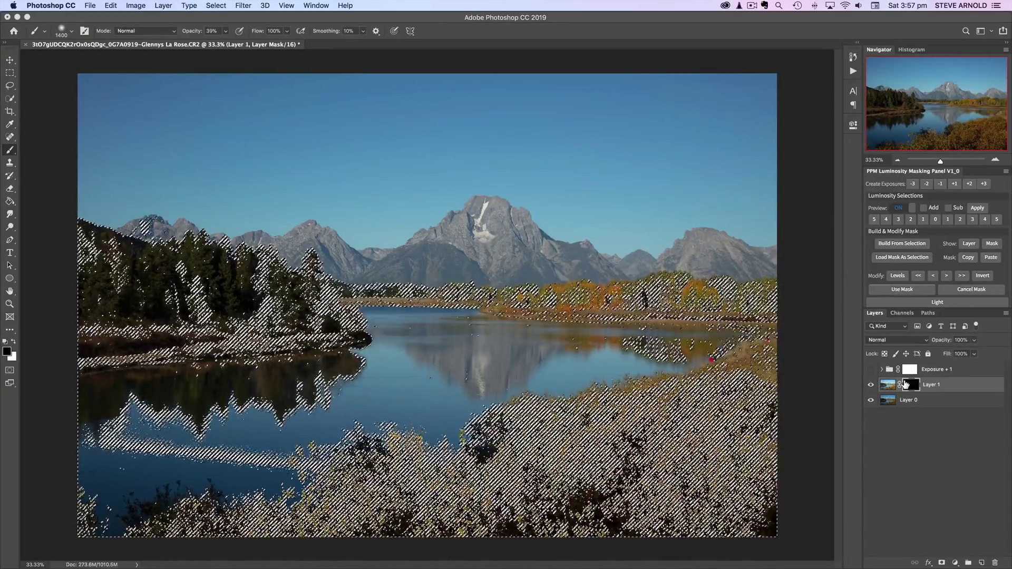
{"action": "key", "text": "super+d"}
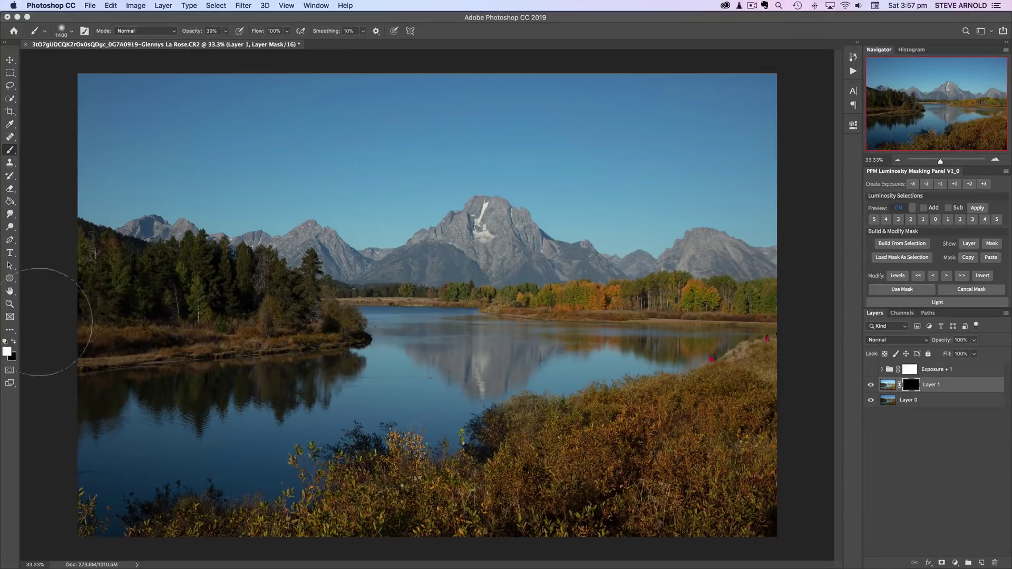
With a smaller white brush, paint Layer 1's mask over the left-hand trees and far treeline
{"action": "key", "text": "bracketleft"}
{"action": "key", "text": "bracketleft"}
{"action": "key", "text": "bracketleft"}
{"action": "mouse_move", "coordinate": [236, 298]}
{"action": "left_mouse_down"}
{"action": "mouse_move", "coordinate": [119, 276]}
{"action": "mouse_move", "coordinate": [116, 303]}
{"action": "mouse_move", "coordinate": [284, 298]}
{"action": "mouse_move", "coordinate": [304, 310]}
{"action": "mouse_move", "coordinate": [278, 293]}
{"action": "mouse_move", "coordinate": [236, 305]}
{"action": "mouse_move", "coordinate": [244, 296]}
{"action": "mouse_move", "coordinate": [110, 339]}
{"action": "mouse_move", "coordinate": [223, 300]}
{"action": "mouse_move", "coordinate": [114, 293]}
{"action": "mouse_move", "coordinate": [294, 292]}
{"action": "mouse_move", "coordinate": [134, 288]}
{"action": "mouse_move", "coordinate": [88, 253]}
{"action": "mouse_move", "coordinate": [215, 295]}
{"action": "mouse_move", "coordinate": [281, 301]}
{"action": "mouse_move", "coordinate": [127, 301]}
{"action": "mouse_move", "coordinate": [328, 314]}
{"action": "mouse_move", "coordinate": [142, 280]}
{"action": "mouse_move", "coordinate": [176, 312]}
{"action": "mouse_move", "coordinate": [211, 323]}
{"action": "left_mouse_up"}
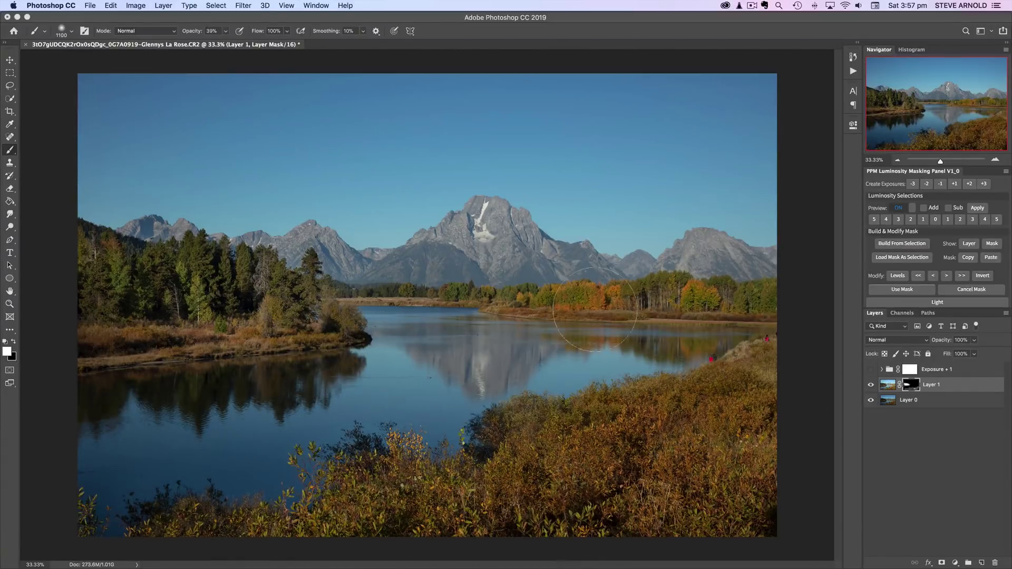
{"action": "left_click_drag", "start_coordinate": [606, 311], "coordinate": [782, 305]}
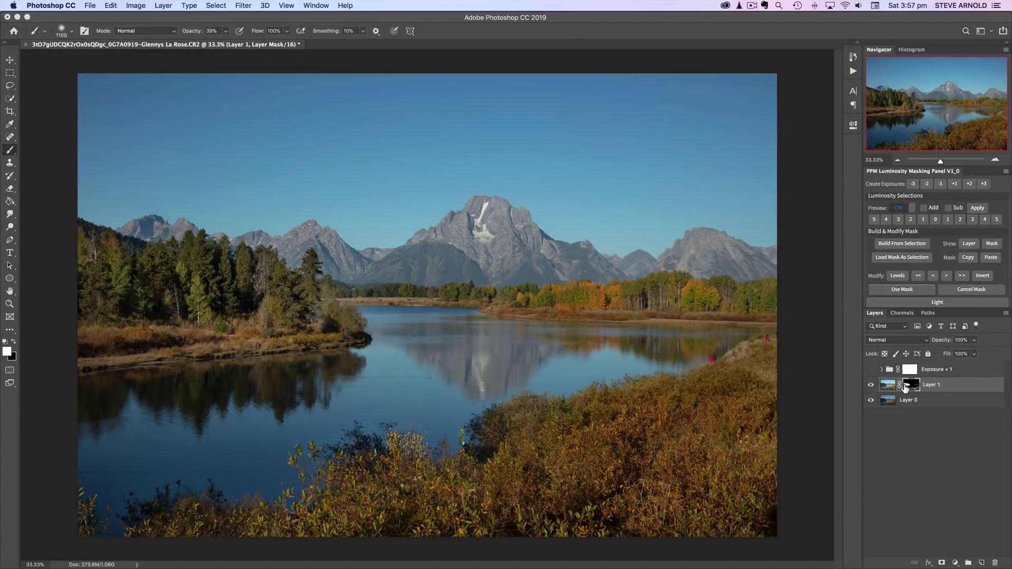
Deselect, show Exposure + 1, invert its group mask to black, and build darks luminosity mask 5
{"action": "key", "text": "super+d"}
{"action": "left_click", "coordinate": [873, 371]}
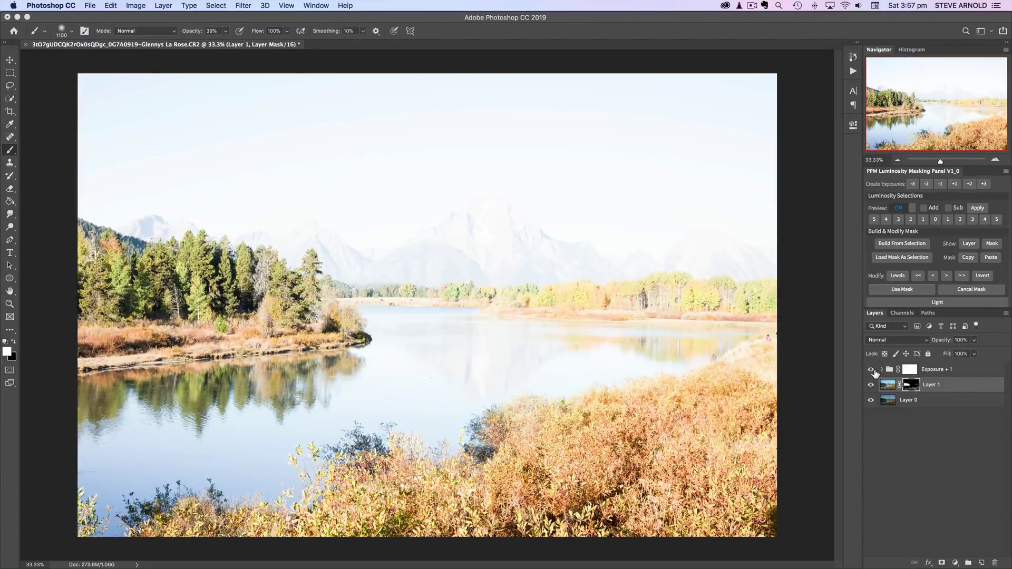
{"action": "left_click", "coordinate": [909, 372]}
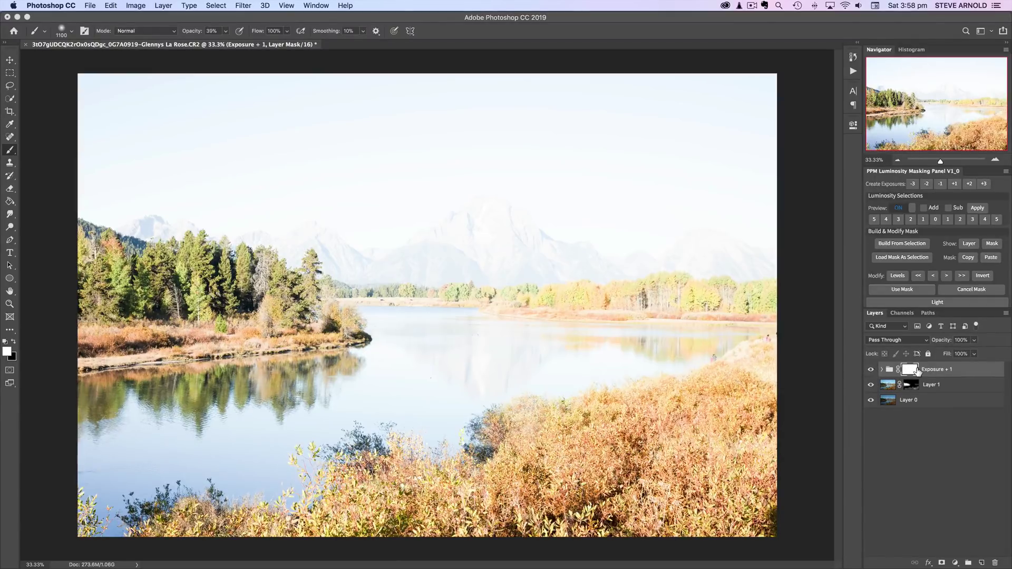
{"action": "left_click", "coordinate": [919, 372]}
{"action": "left_click", "coordinate": [910, 370]}
{"action": "key", "text": "super+i"}
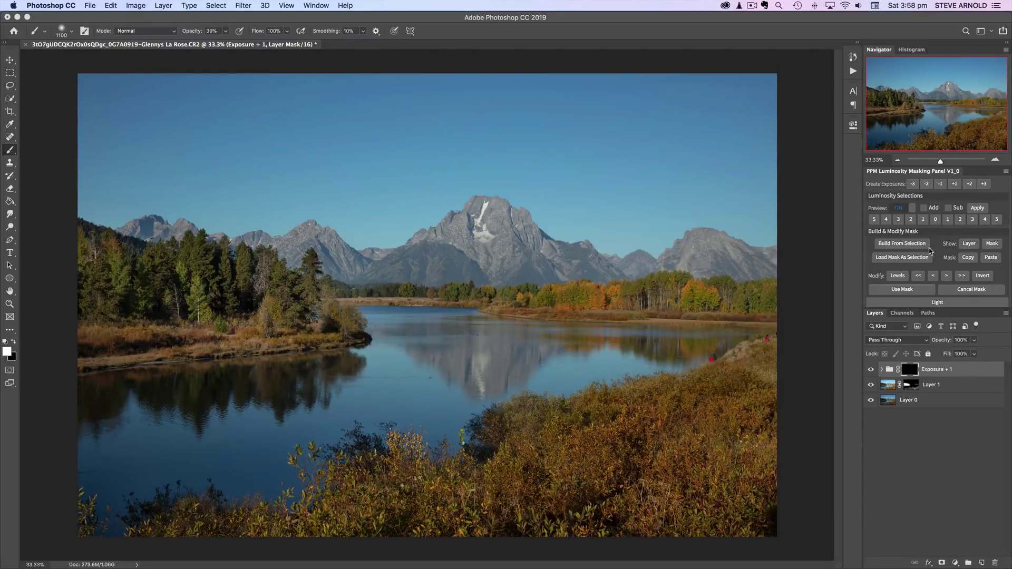
{"action": "left_click", "coordinate": [871, 219]}
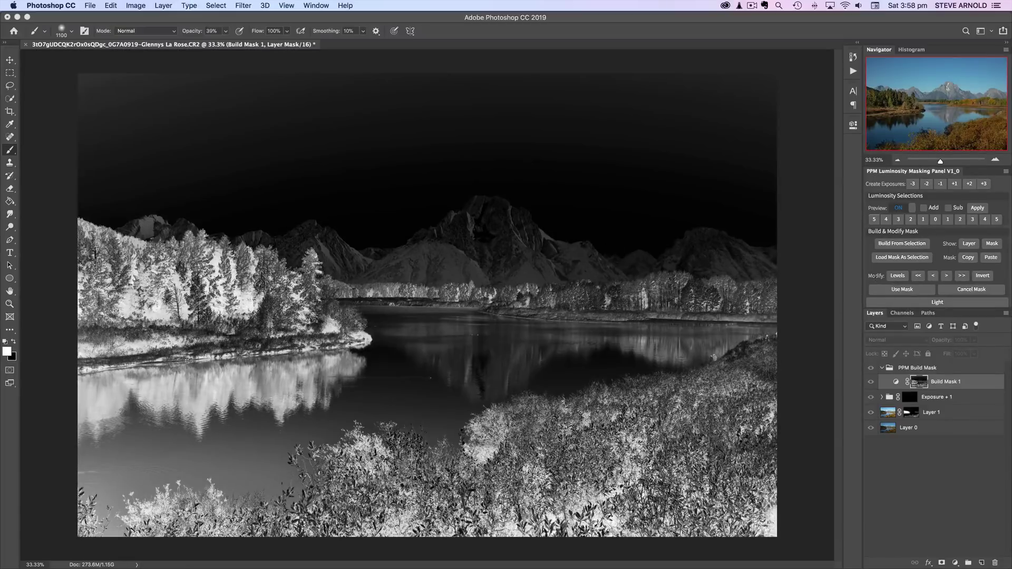
Apply Levels to Build Mask 1 at 0, 0.35 and 243 to darken the mask
{"action": "left_click", "coordinate": [898, 276]}
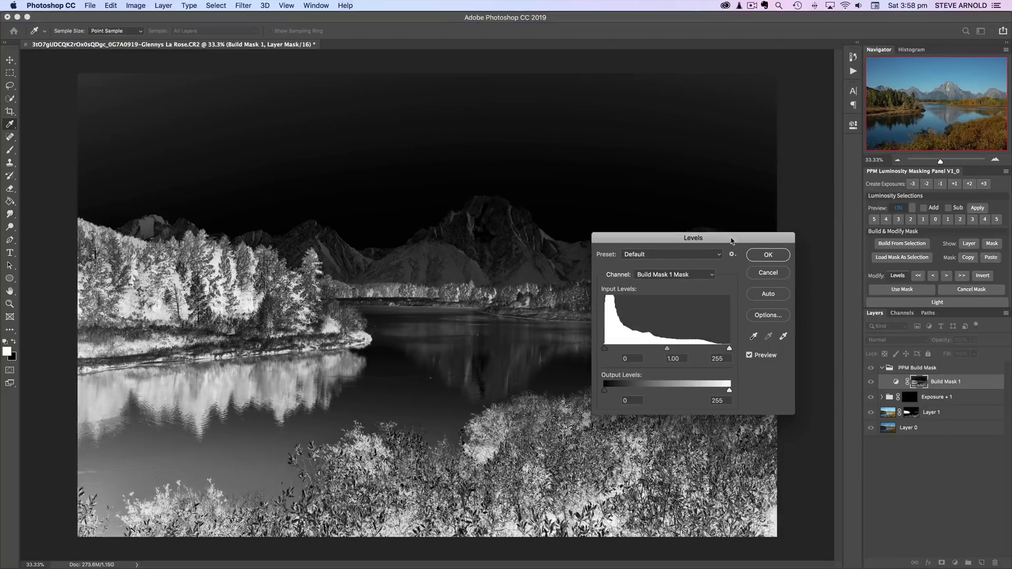
{"action": "left_click_drag", "start_coordinate": [731, 241], "coordinate": [554, 101]}
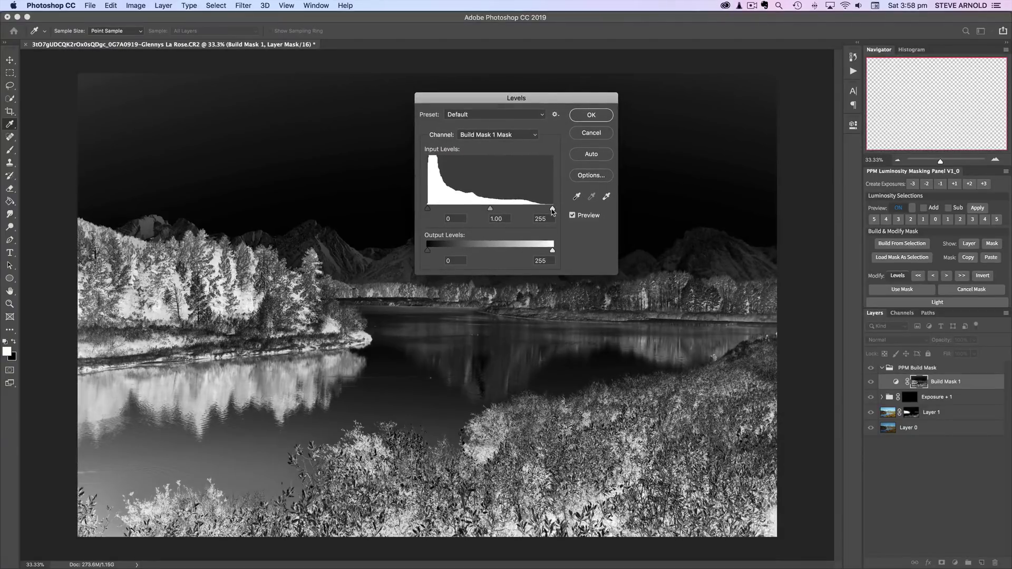
{"action": "left_click_drag", "start_coordinate": [547, 211], "coordinate": [521, 211]}
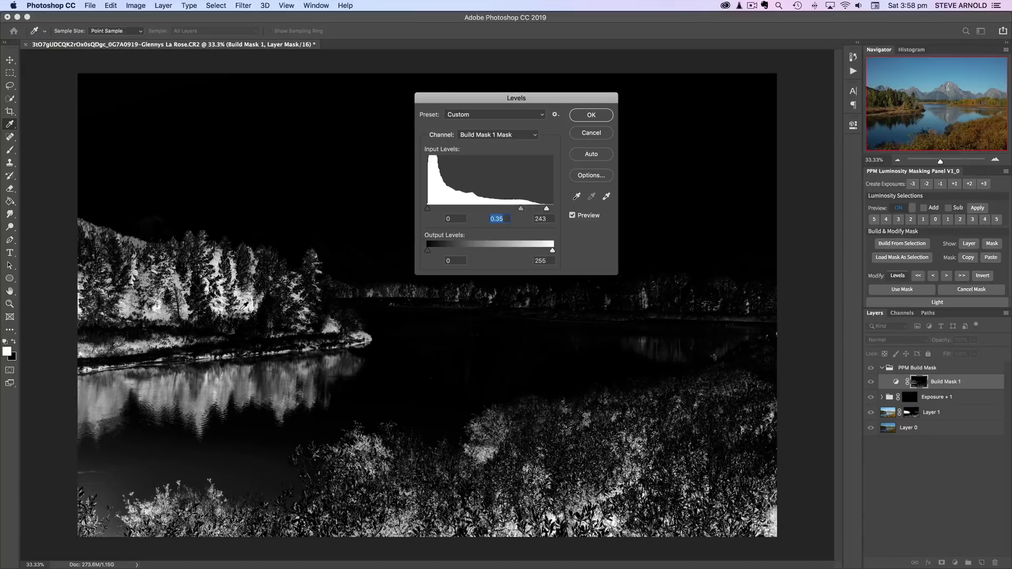
{"action": "left_click", "coordinate": [591, 115]}
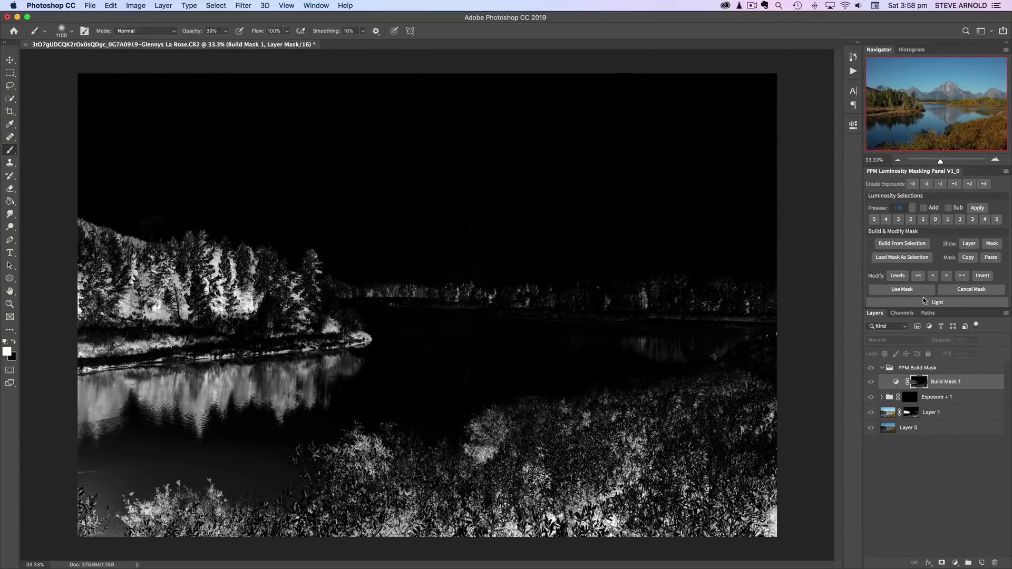
Load the adjusted dark-tones mask as a selection and zoom to 100% on the left-hand trees
{"action": "left_click", "coordinate": [899, 291]}
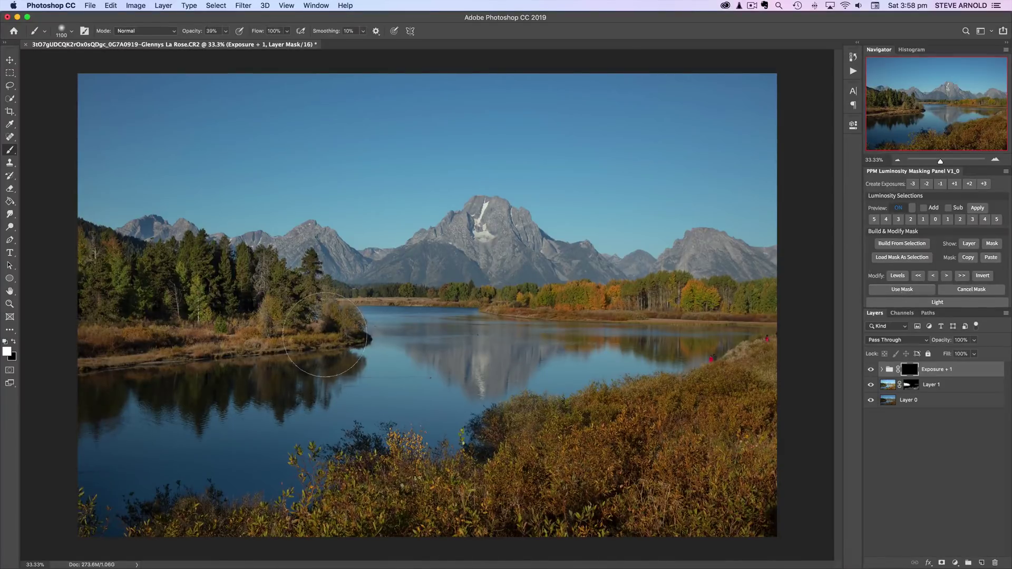
{"action": "left_click", "coordinate": [996, 161]}
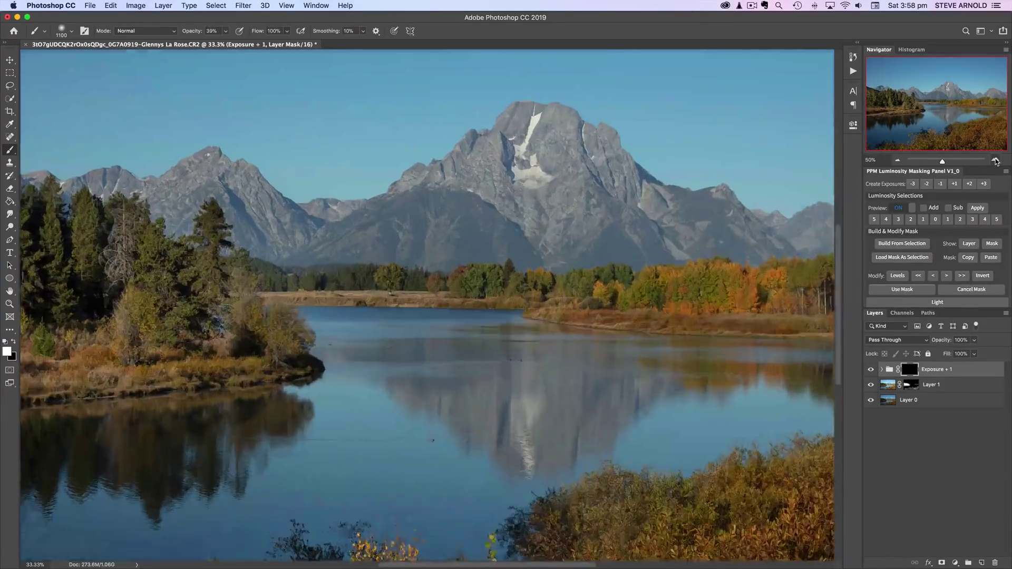
{"action": "left_click", "coordinate": [995, 161]}
{"action": "left_click", "coordinate": [996, 161]}
{"action": "left_click_drag", "start_coordinate": [936, 116], "coordinate": [893, 114]}
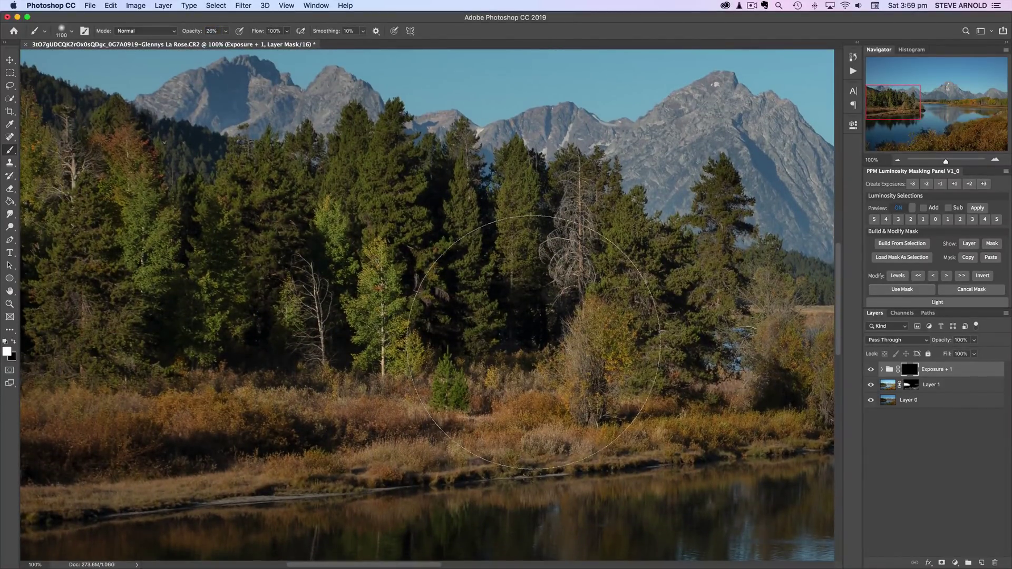
With a smaller brush, paint white at 26% on the Exposure + 1 mask over shadowed bushes
{"action": "key", "text": "bracketleft"}
{"action": "key", "text": "bracketleft"}
{"action": "key", "text": "bracketleft"}
{"action": "key", "text": "bracketleft"}
{"action": "key", "text": "bracketleft"}
{"action": "key", "text": "bracketleft"}
{"action": "key", "text": "bracketleft"}
{"action": "key", "text": "bracketleft"}
{"action": "key", "text": "bracketleft"}
{"action": "key", "text": "bracketleft"}
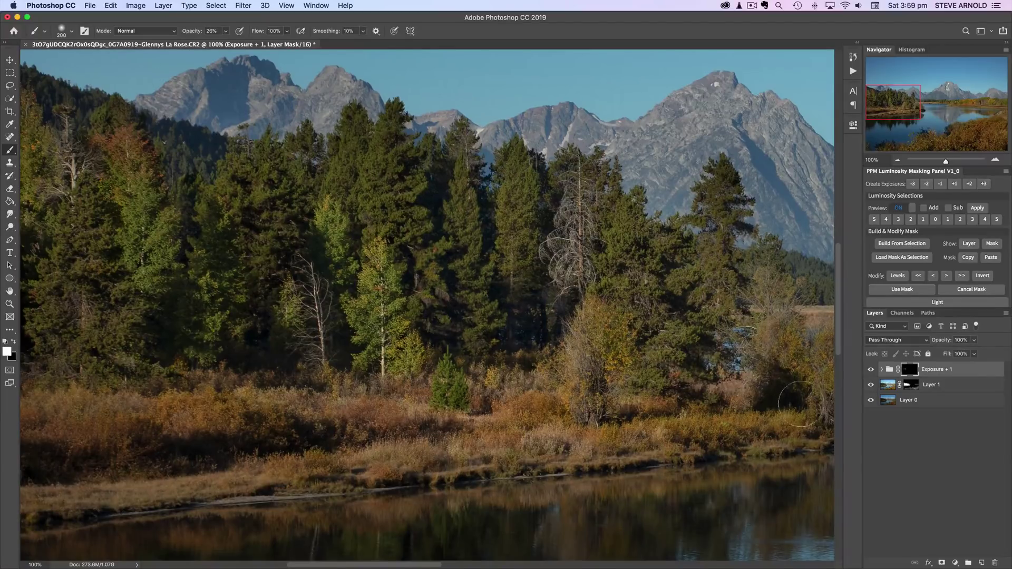
{"action": "mouse_move", "coordinate": [800, 403]}
{"action": "left_mouse_down"}
{"action": "mouse_move", "coordinate": [784, 390]}
{"action": "mouse_move", "coordinate": [793, 395]}
{"action": "mouse_move", "coordinate": [726, 400]}
{"action": "left_mouse_up"}
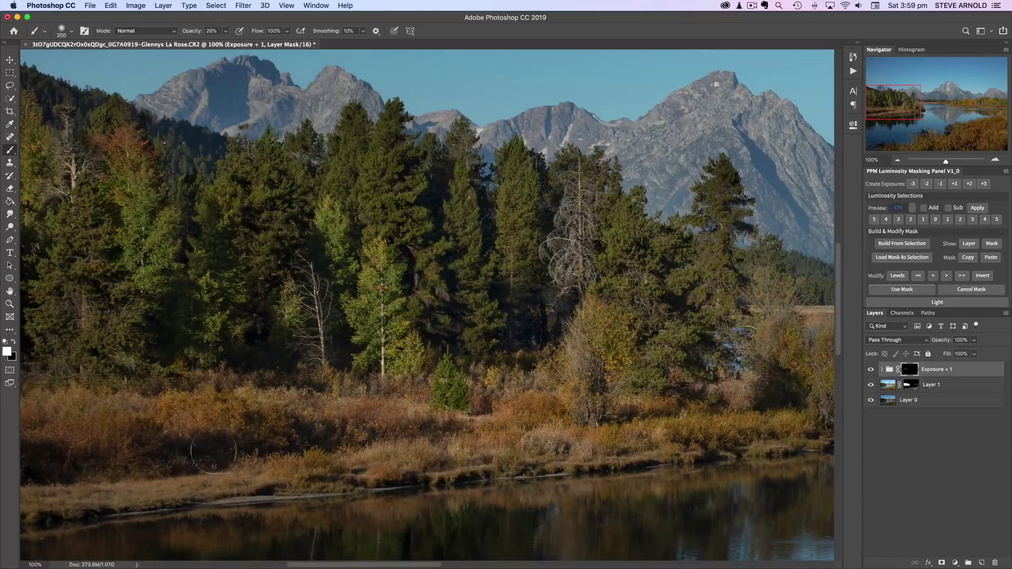
{"action": "left_click_drag", "start_coordinate": [98, 461], "coordinate": [356, 431]}
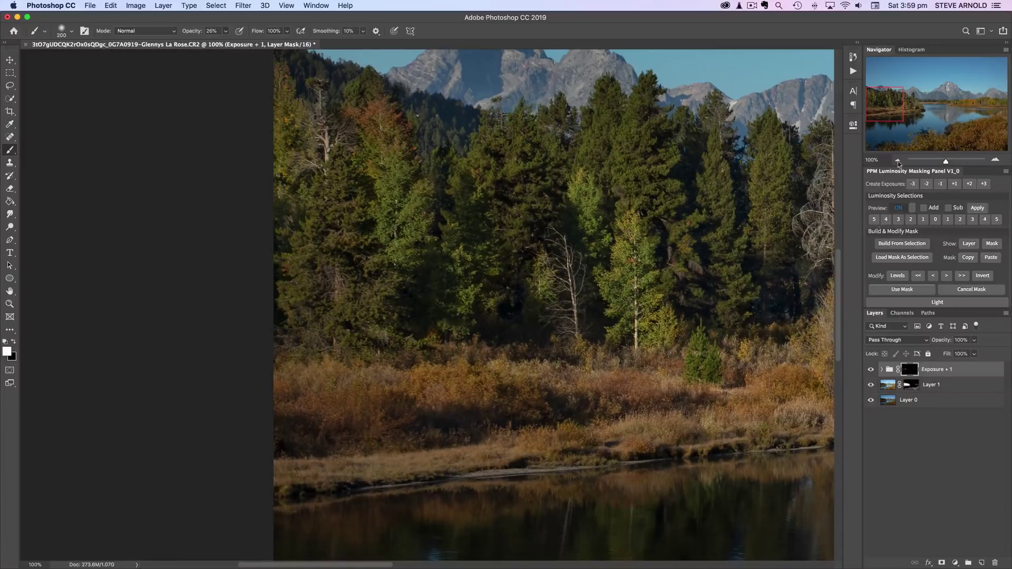
{"action": "left_click", "coordinate": [885, 109]}
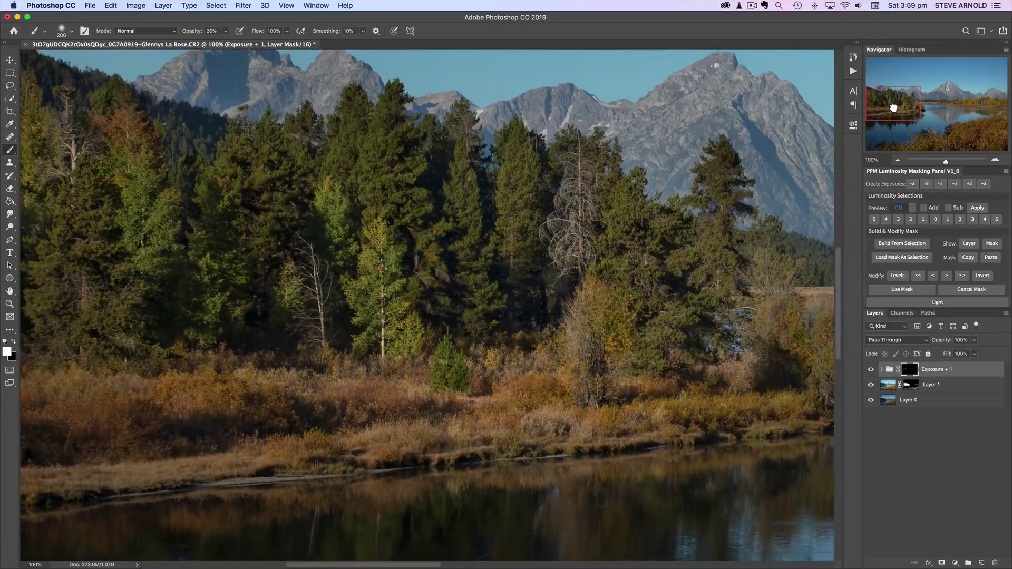
{"action": "left_click", "coordinate": [871, 370]}
{"action": "left_click", "coordinate": [871, 369]}
{"action": "left_click", "coordinate": [871, 370]}
{"action": "left_click", "coordinate": [871, 369]}
{"action": "left_click", "coordinate": [871, 369]}
{"action": "left_click", "coordinate": [871, 369]}
{"action": "left_click", "coordinate": [871, 370]}
{"action": "left_click", "coordinate": [871, 370]}
{"action": "left_click", "coordinate": [871, 370]}
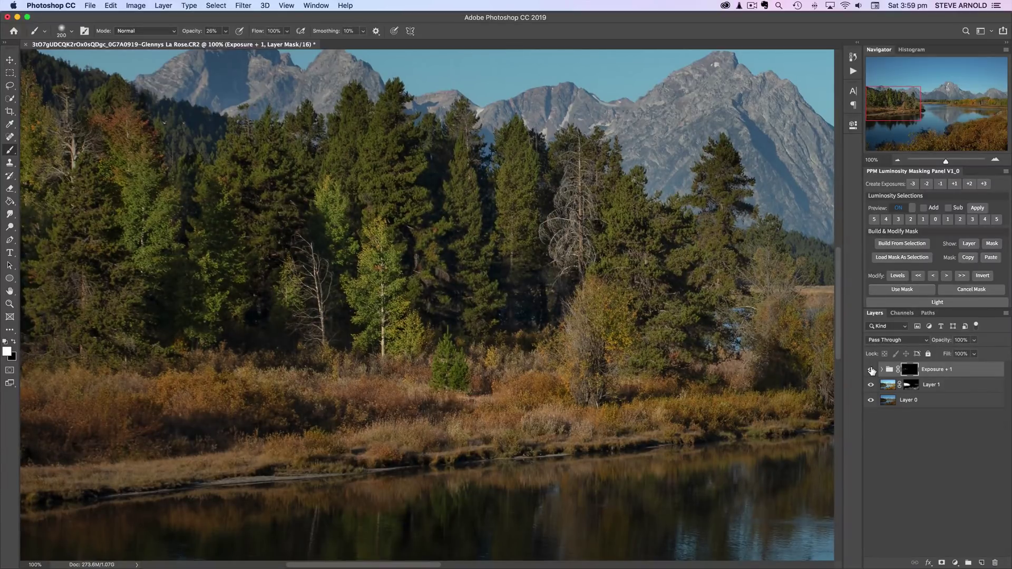
{"action": "left_click", "coordinate": [897, 161]}
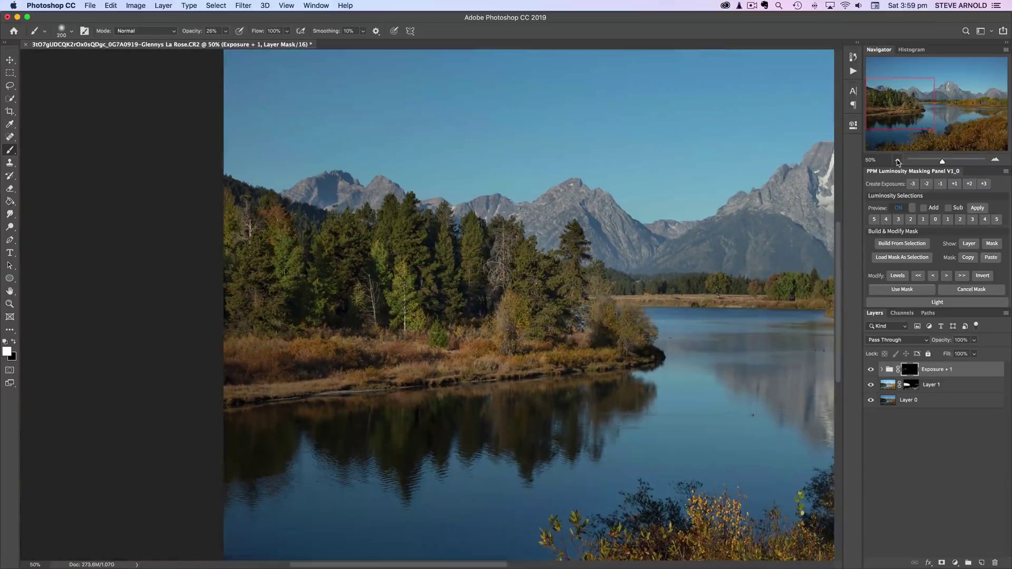
{"action": "left_click", "coordinate": [897, 162]}
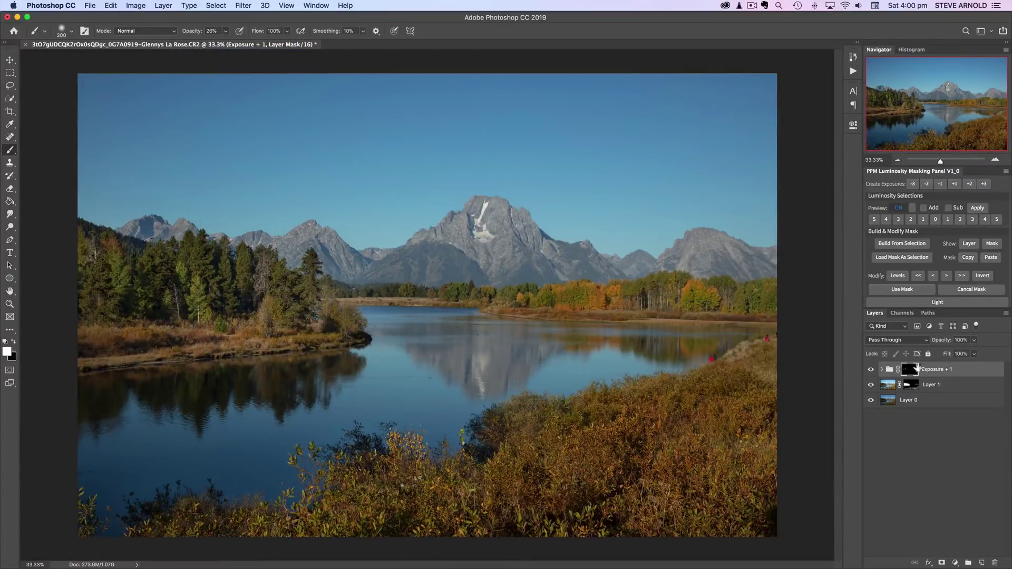
{"action": "left_click", "coordinate": [870, 370]}
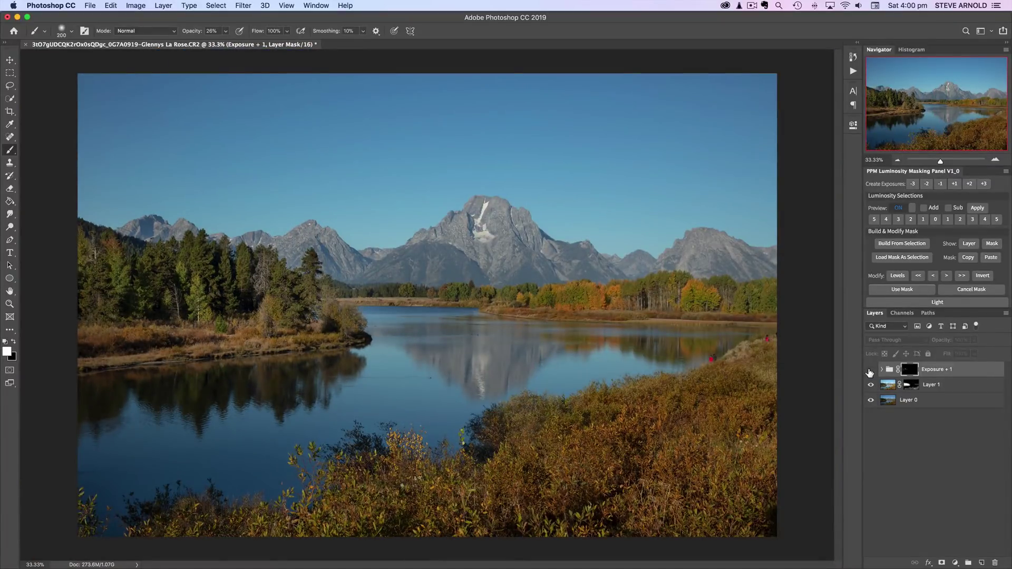
{"action": "left_click", "coordinate": [869, 370]}
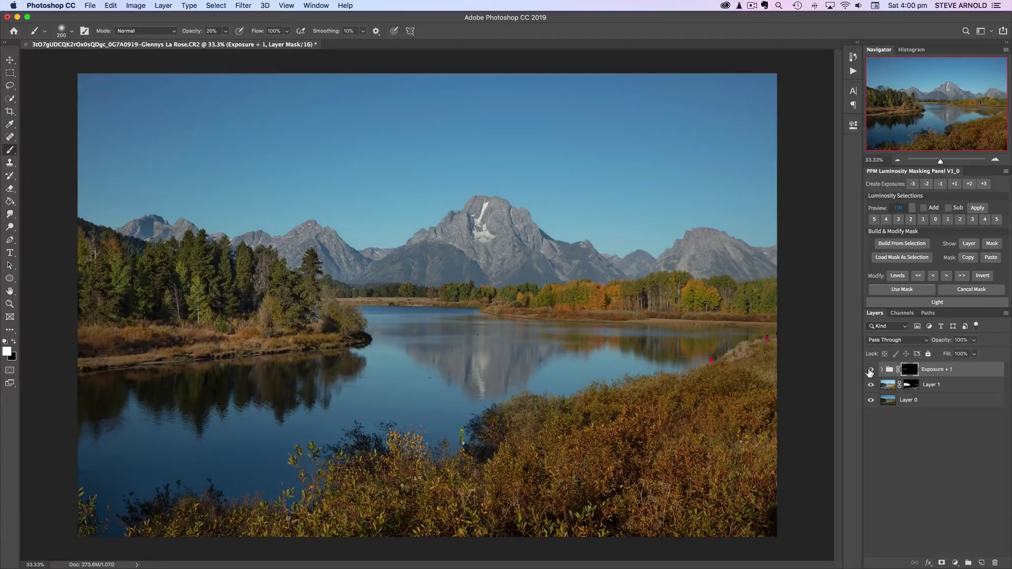
{"action": "left_click", "coordinate": [870, 371]}
{"action": "left_click", "coordinate": [869, 371]}
{"action": "left_click", "coordinate": [870, 370]}
{"action": "left_click", "coordinate": [869, 371]}
{"action": "left_click", "coordinate": [870, 370]}
{"action": "left_click", "coordinate": [870, 370]}
{"action": "left_click", "coordinate": [870, 371]}
{"action": "left_click", "coordinate": [870, 371]}
Brush light low-opacity strokes on the Exposure + 1 mask over foreground bushes and the distant treeline
{"action": "mouse_move", "coordinate": [360, 456]}
{"action": "left_mouse_down"}
{"action": "mouse_move", "coordinate": [363, 444]}
{"action": "mouse_move", "coordinate": [487, 454]}
{"action": "left_mouse_up"}
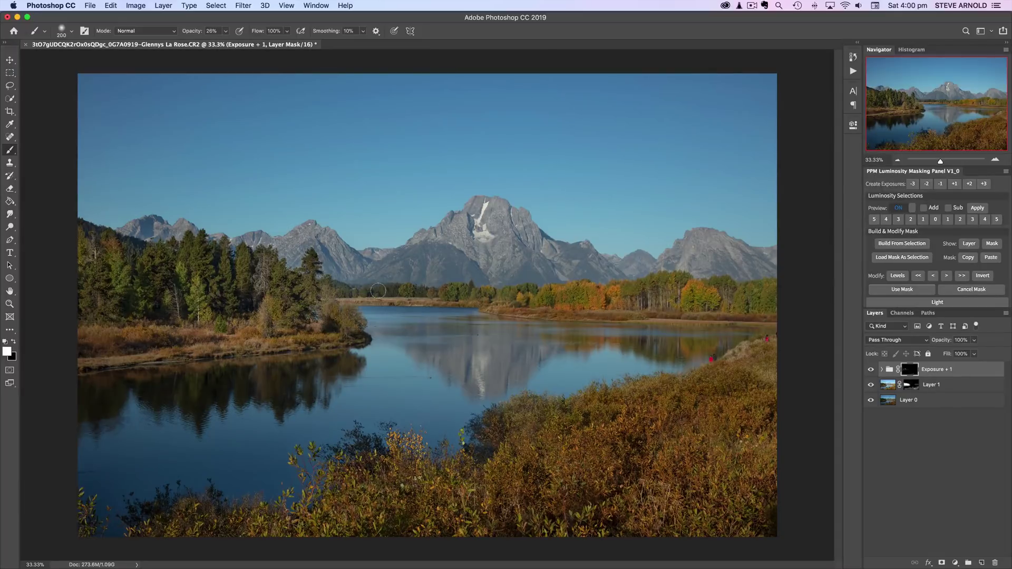
{"action": "left_click_drag", "start_coordinate": [646, 309], "coordinate": [404, 306]}
Create a Levels brightening adjustment layer from the PPM Light adjustment options
{"action": "scroll", "coordinate": [952, 251], "scroll_direction": "down", "scroll_amount": 3}
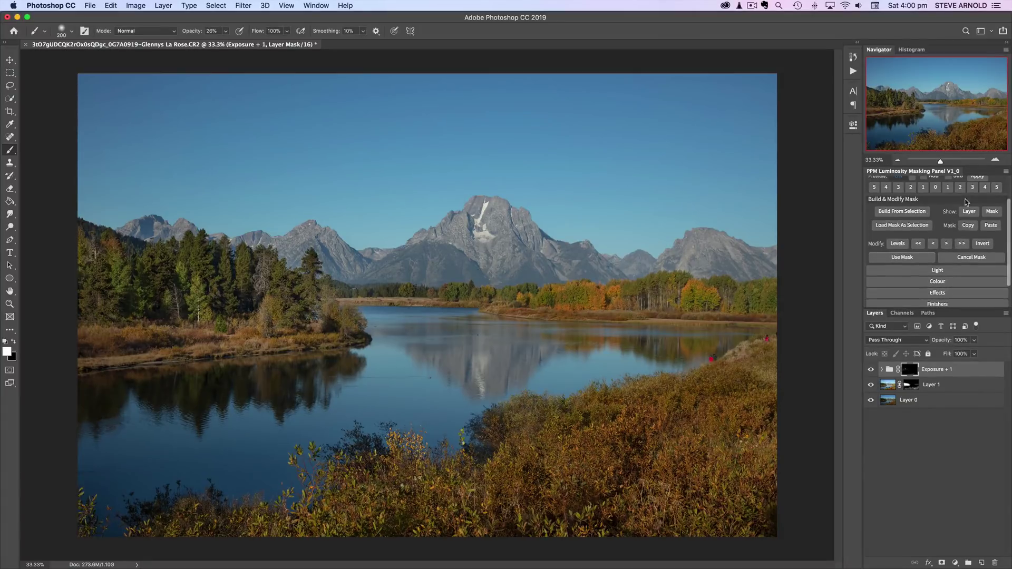
{"action": "scroll", "coordinate": [965, 215], "scroll_direction": "down", "scroll_amount": 1}
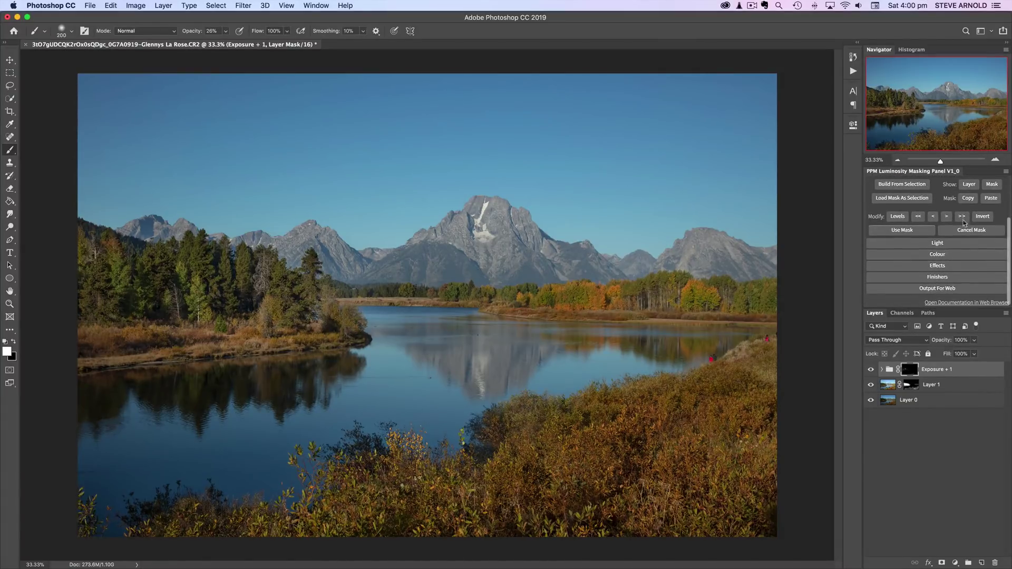
{"action": "left_click", "coordinate": [916, 242]}
{"action": "scroll", "coordinate": [919, 242], "scroll_direction": "down", "scroll_amount": 2}
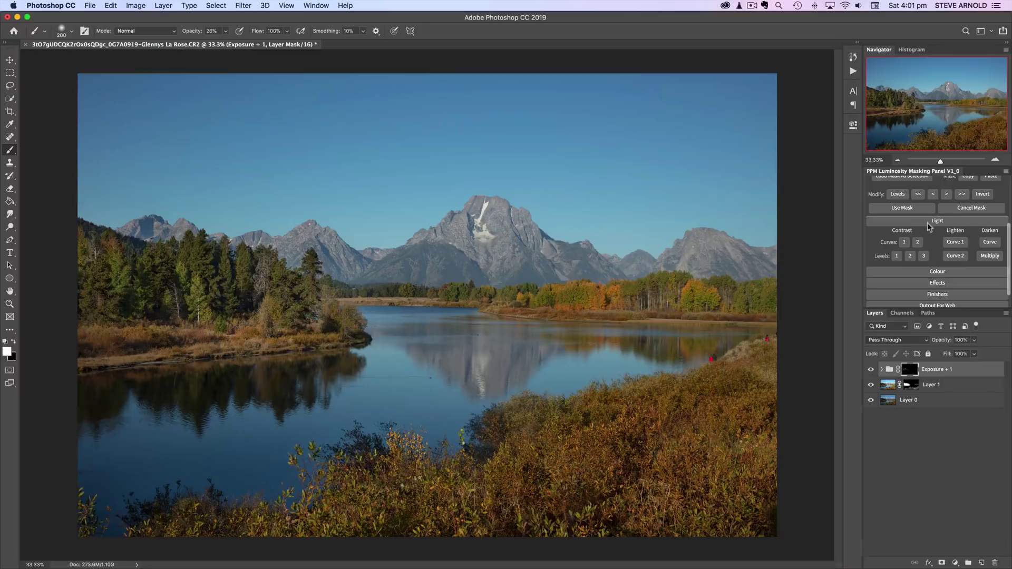
{"action": "left_click", "coordinate": [896, 257]}
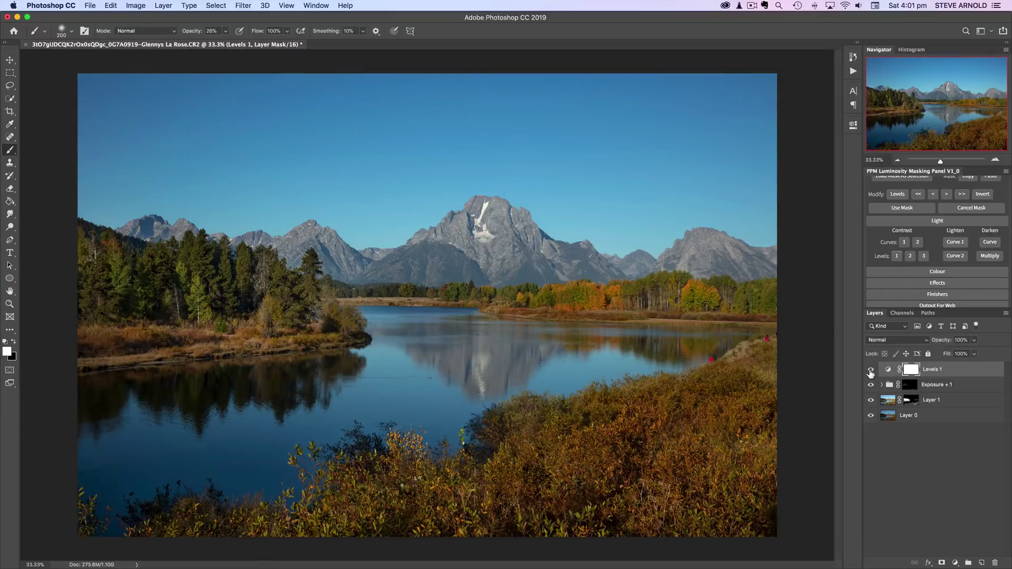
Toggle Levels 1 off and on to compare, then bring up its Properties
{"action": "left_click", "coordinate": [871, 371]}
{"action": "left_click", "coordinate": [871, 371]}
{"action": "double_click", "coordinate": [889, 371]}
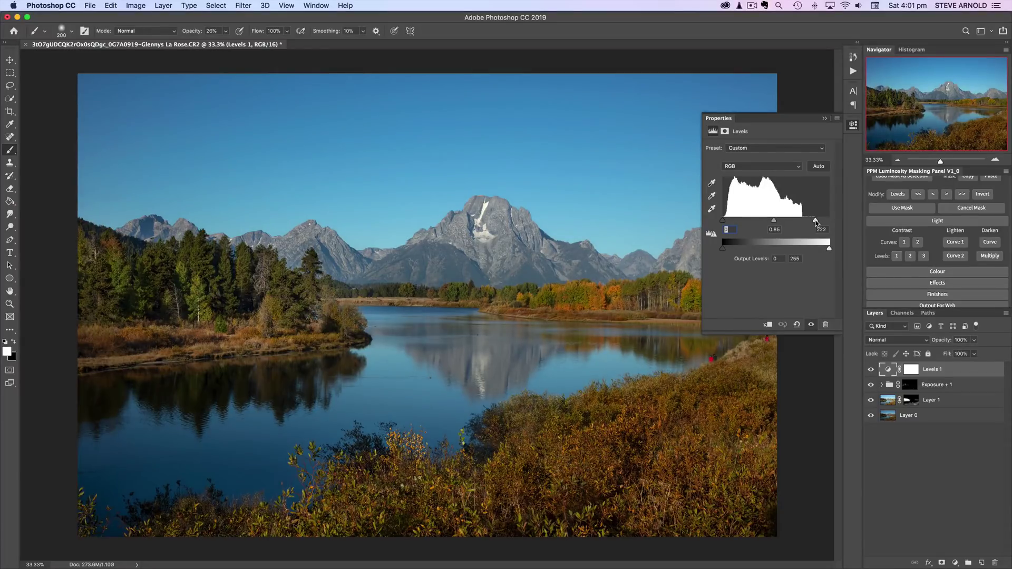
Set Levels 1 to white point 192 and midtone 0.74
{"action": "left_click_drag", "start_coordinate": [815, 222], "coordinate": [817, 223]}
{"action": "mouse_move", "coordinate": [817, 222]}
{"action": "left_mouse_down"}
{"action": "mouse_move", "coordinate": [773, 222]}
{"action": "mouse_move", "coordinate": [804, 222]}
{"action": "left_mouse_up"}
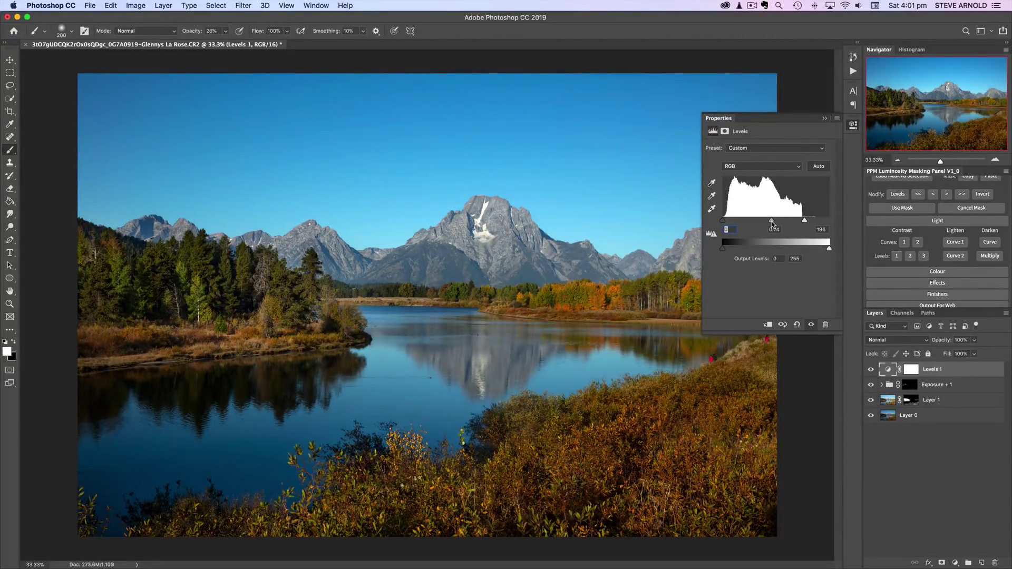
{"action": "left_click_drag", "start_coordinate": [771, 223], "coordinate": [772, 223]}
{"action": "mouse_move", "coordinate": [804, 223]}
{"action": "left_mouse_down"}
{"action": "mouse_move", "coordinate": [815, 223]}
{"action": "mouse_move", "coordinate": [804, 224]}
{"action": "left_mouse_up"}
Compare Levels 1 on and off, then close its settings panel
{"action": "left_click", "coordinate": [871, 369]}
{"action": "left_click", "coordinate": [871, 370]}
{"action": "left_click", "coordinate": [871, 370]}
{"action": "left_click", "coordinate": [871, 370]}
{"action": "left_click", "coordinate": [852, 128]}
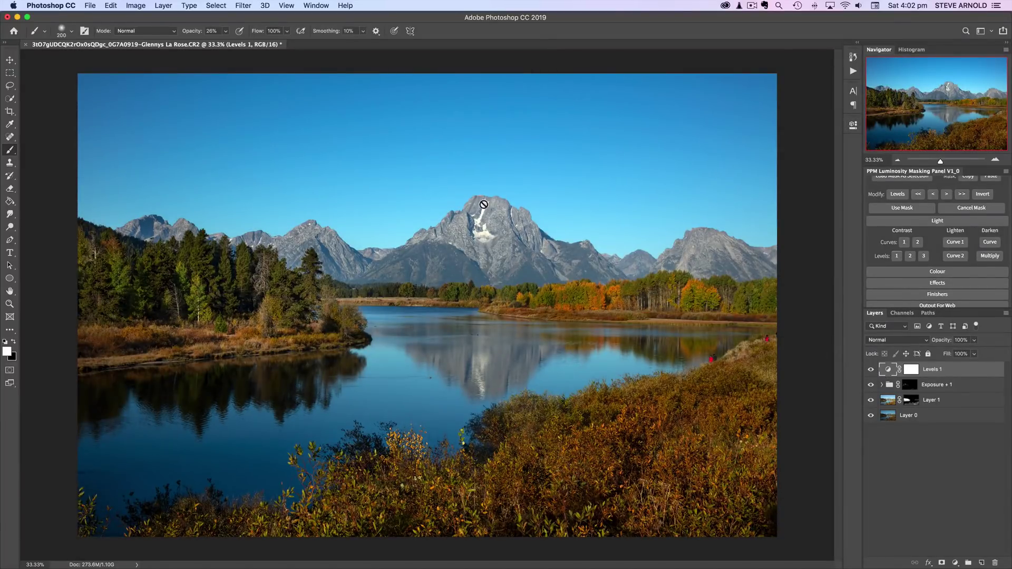
On the Levels 1 mask, load a brightest-tones (5) luminosity selection with preview on
{"action": "left_click", "coordinate": [905, 375]}
{"action": "scroll", "coordinate": [941, 211], "scroll_direction": "up", "scroll_amount": 3}
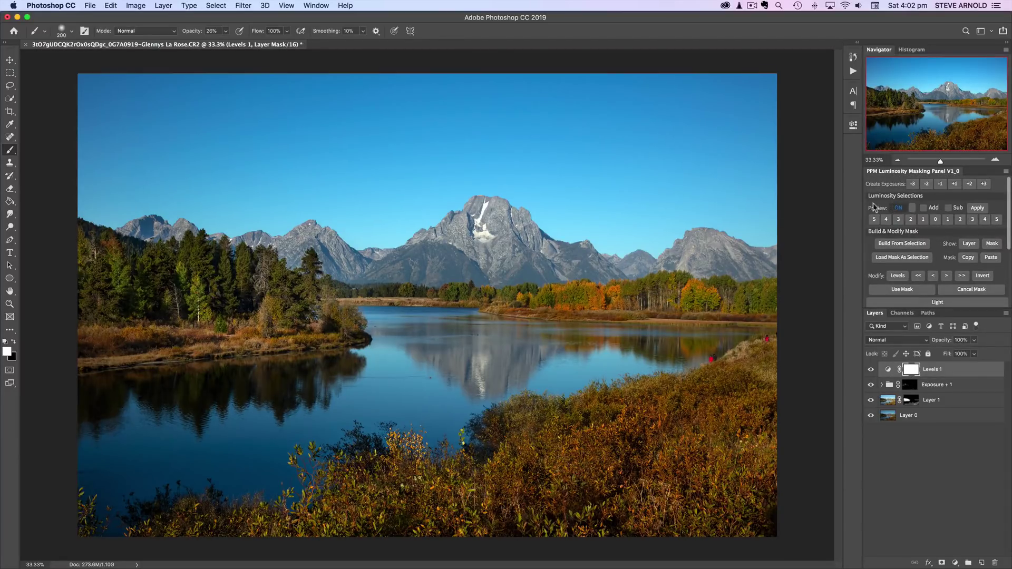
{"action": "left_click", "coordinate": [898, 209]}
{"action": "left_click", "coordinate": [996, 220]}
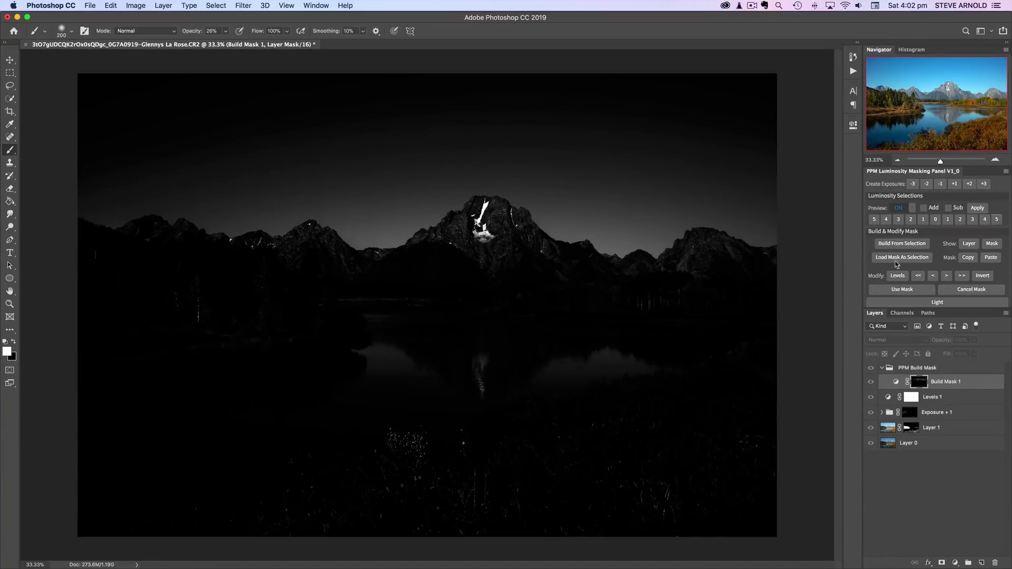
{"action": "left_click", "coordinate": [895, 290]}
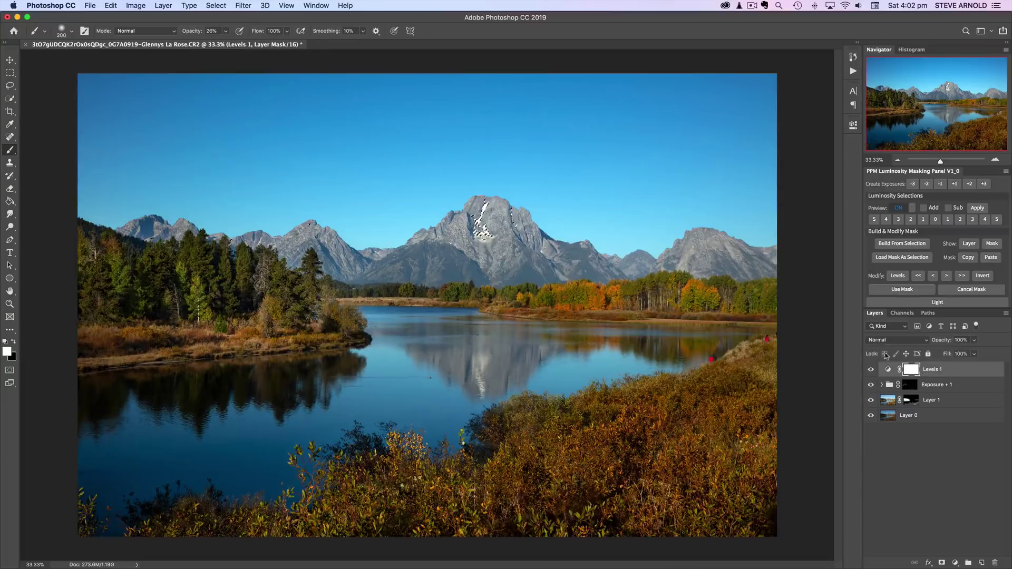
Set black as foreground, hide selection edges, and toggle the Levels 1 mask to compare the peak
{"action": "left_click", "coordinate": [13, 341]}
{"action": "key", "text": "super+h"}
{"action": "left_click", "coordinate": [911, 370], "text": "shift"}
{"action": "left_click", "coordinate": [912, 371], "text": "shift"}
{"action": "left_click", "coordinate": [912, 372], "text": "shift"}
{"action": "left_click", "coordinate": [913, 372], "text": "shift"}
{"action": "left_click", "coordinate": [913, 372], "text": "shift"}
{"action": "left_click", "coordinate": [913, 372], "text": "shift"}
Build a darker-tones luminosity mask, set its Levels midtone to 0.59, and load it as a selection
{"action": "left_click", "coordinate": [874, 221]}
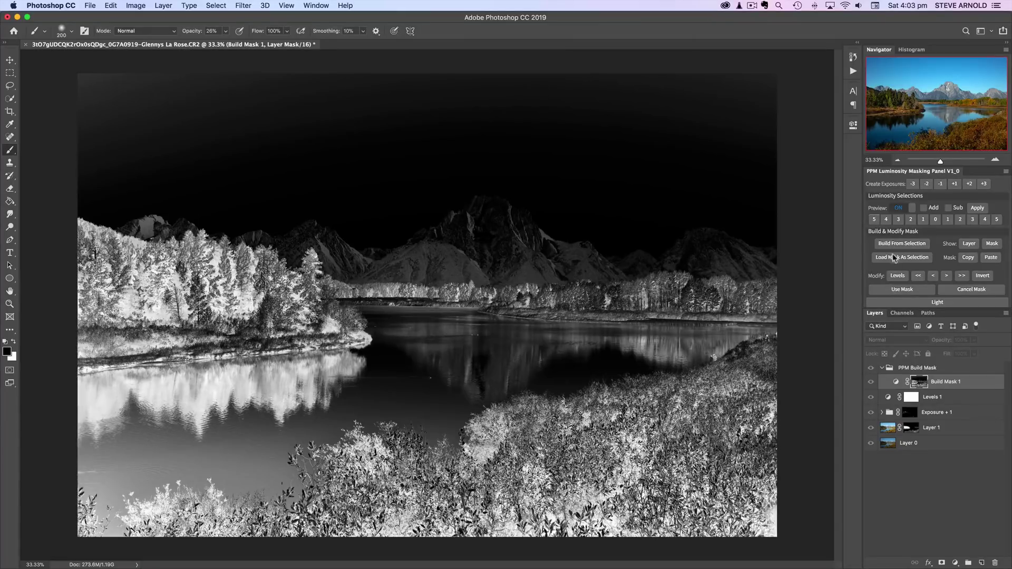
{"action": "left_click", "coordinate": [898, 276]}
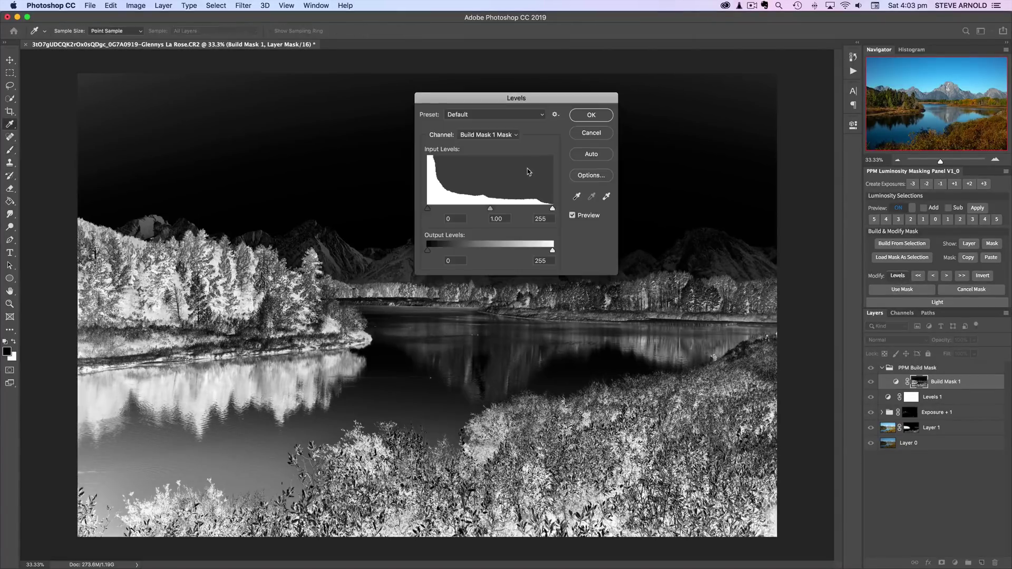
{"action": "left_click", "coordinate": [553, 209]}
{"action": "left_click_drag", "start_coordinate": [490, 208], "coordinate": [510, 209]}
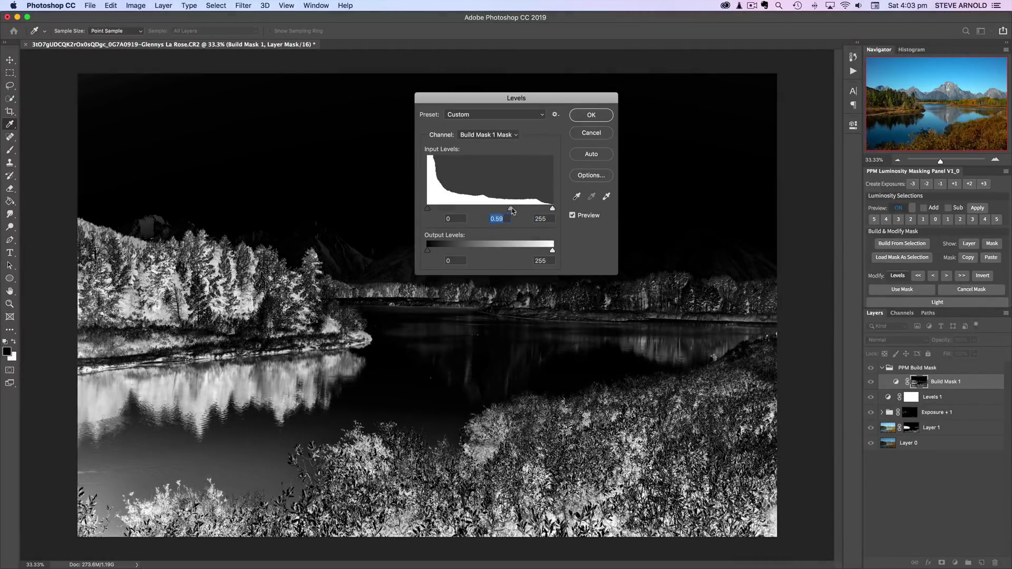
{"action": "left_click", "coordinate": [593, 117]}
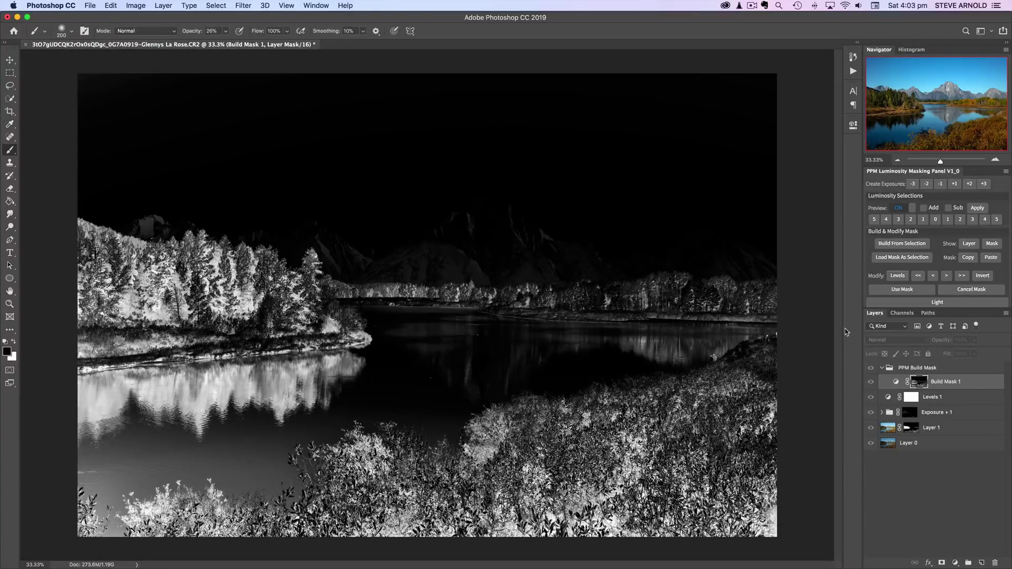
{"action": "left_click", "coordinate": [903, 290]}
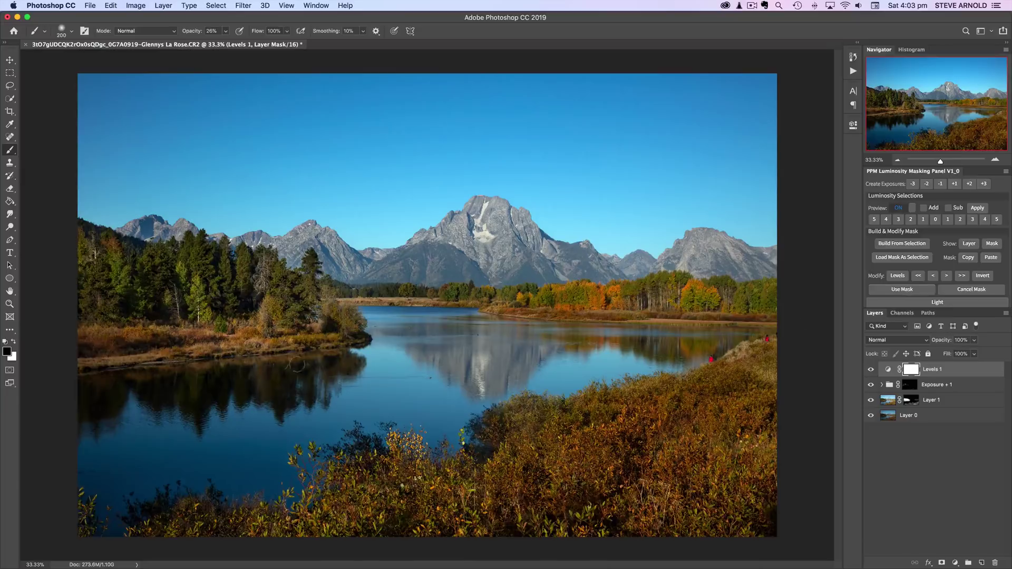
Paint black at 26% opacity on the Levels 1 mask over the left trees and foreground bushes
{"action": "key", "text": "bracketright"}
{"action": "key", "text": "bracketright"}
{"action": "key", "text": "bracketright"}
{"action": "key", "text": "bracketright"}
{"action": "key", "text": "bracketright"}
{"action": "key", "text": "bracketright"}
{"action": "key", "text": "bracketright"}
{"action": "mouse_move", "coordinate": [249, 299]}
{"action": "left_mouse_down"}
{"action": "mouse_move", "coordinate": [225, 268]}
{"action": "mouse_move", "coordinate": [218, 306]}
{"action": "mouse_move", "coordinate": [239, 297]}
{"action": "mouse_move", "coordinate": [208, 278]}
{"action": "mouse_move", "coordinate": [178, 312]}
{"action": "mouse_move", "coordinate": [183, 305]}
{"action": "mouse_move", "coordinate": [146, 319]}
{"action": "mouse_move", "coordinate": [123, 312]}
{"action": "mouse_move", "coordinate": [166, 297]}
{"action": "mouse_move", "coordinate": [130, 276]}
{"action": "mouse_move", "coordinate": [166, 278]}
{"action": "mouse_move", "coordinate": [95, 381]}
{"action": "mouse_move", "coordinate": [325, 375]}
{"action": "mouse_move", "coordinate": [208, 397]}
{"action": "mouse_move", "coordinate": [276, 379]}
{"action": "mouse_move", "coordinate": [215, 353]}
{"action": "mouse_move", "coordinate": [389, 303]}
{"action": "mouse_move", "coordinate": [207, 344]}
{"action": "mouse_move", "coordinate": [131, 292]}
{"action": "mouse_move", "coordinate": [251, 311]}
{"action": "mouse_move", "coordinate": [100, 254]}
{"action": "mouse_move", "coordinate": [334, 274]}
{"action": "mouse_move", "coordinate": [288, 303]}
{"action": "mouse_move", "coordinate": [451, 299]}
{"action": "mouse_move", "coordinate": [311, 332]}
{"action": "mouse_move", "coordinate": [123, 294]}
{"action": "mouse_move", "coordinate": [266, 299]}
{"action": "mouse_move", "coordinate": [100, 362]}
{"action": "left_mouse_up"}
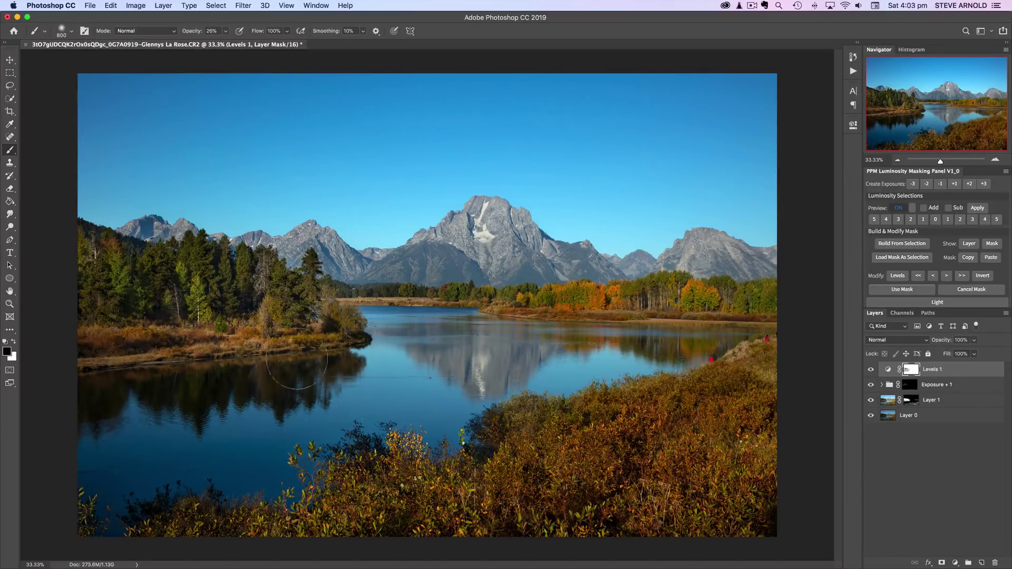
{"action": "mouse_move", "coordinate": [395, 474]}
{"action": "left_mouse_down"}
{"action": "mouse_move", "coordinate": [125, 522]}
{"action": "mouse_move", "coordinate": [548, 430]}
{"action": "left_mouse_up"}
{"action": "left_click", "coordinate": [915, 372], "text": "shift"}
{"action": "left_click", "coordinate": [915, 372], "text": "shift"}
{"action": "left_click", "coordinate": [915, 372], "text": "shift"}
{"action": "left_click", "coordinate": [915, 371], "text": "shift"}
{"action": "left_click", "coordinate": [915, 372], "text": "shift"}
{"action": "left_click", "coordinate": [915, 372], "text": "shift"}
{"action": "left_click", "coordinate": [915, 372], "text": "shift"}
{"action": "left_click", "coordinate": [915, 371], "text": "shift"}
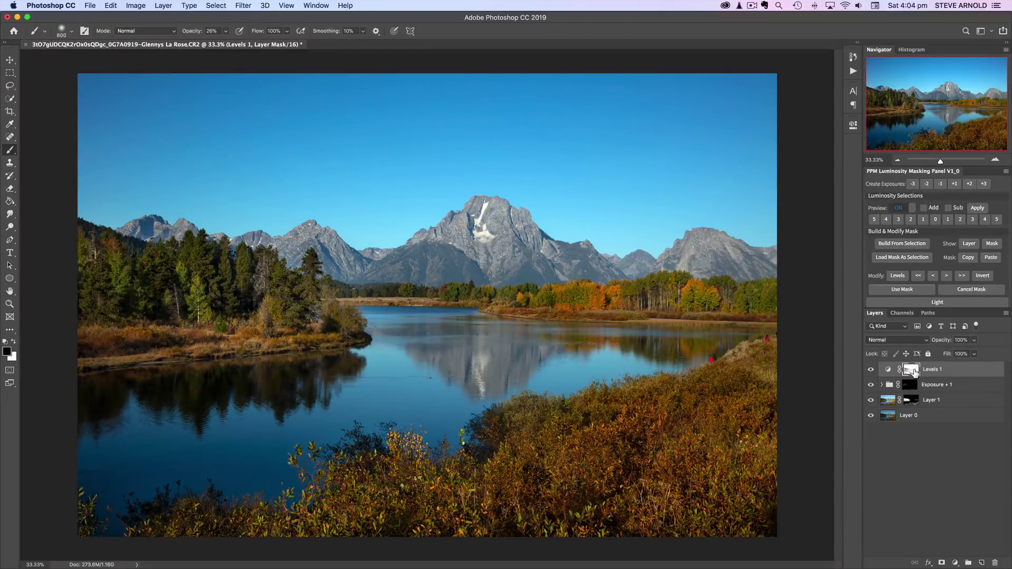
{"action": "left_click", "coordinate": [873, 371]}
{"action": "left_click", "coordinate": [873, 371]}
{"action": "left_click", "coordinate": [873, 371]}
{"action": "left_click", "coordinate": [873, 371]}
{"action": "left_click", "coordinate": [898, 159]}
{"action": "left_click", "coordinate": [897, 160]}
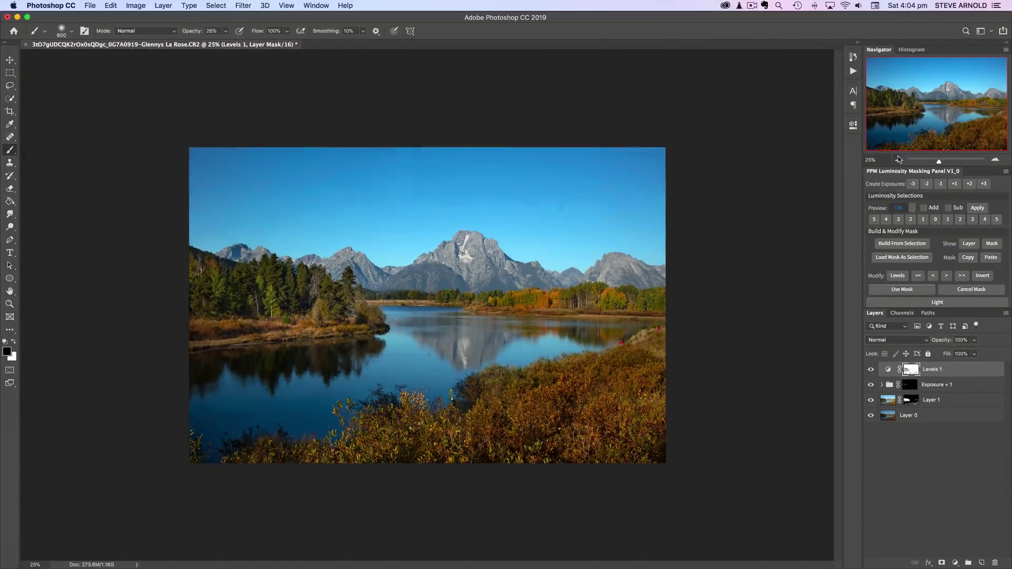
{"action": "left_click", "coordinate": [898, 160]}
{"action": "left_click", "coordinate": [996, 160]}
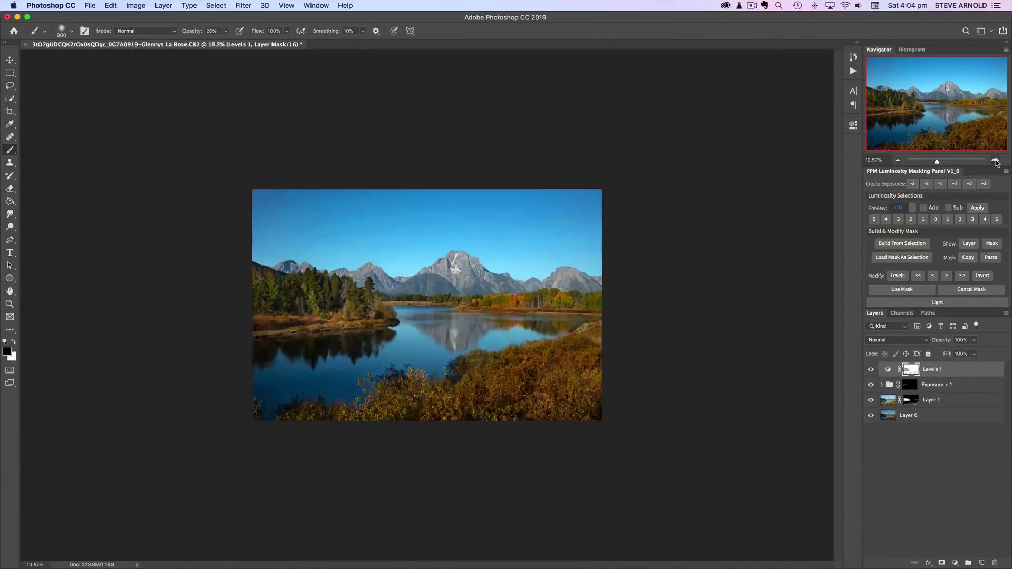
{"action": "left_click", "coordinate": [996, 160]}
{"action": "left_click", "coordinate": [996, 160]}
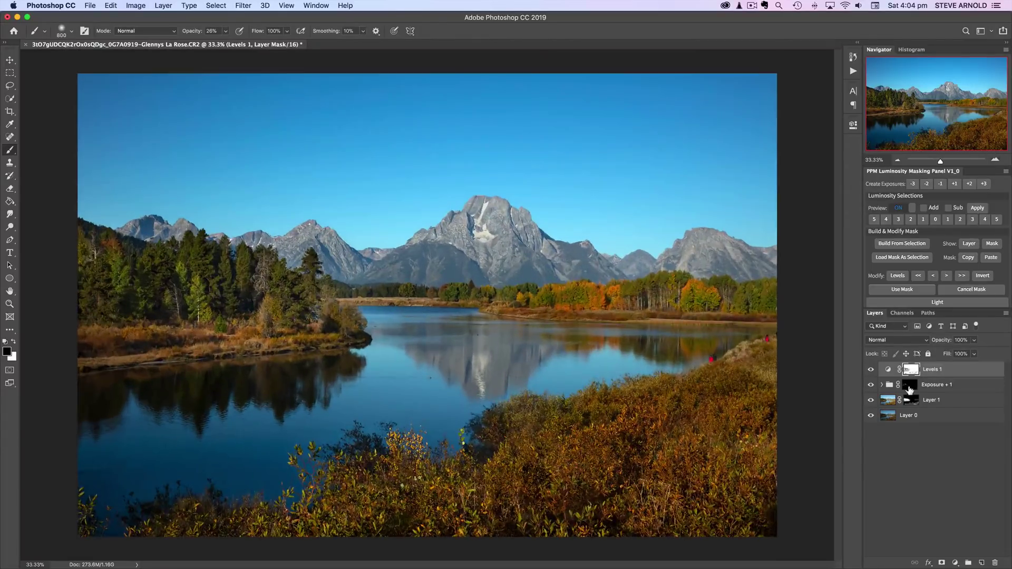
{"action": "left_click", "coordinate": [871, 370]}
{"action": "left_click", "coordinate": [870, 370]}
{"action": "left_click_drag", "start_coordinate": [872, 371], "coordinate": [872, 401]}
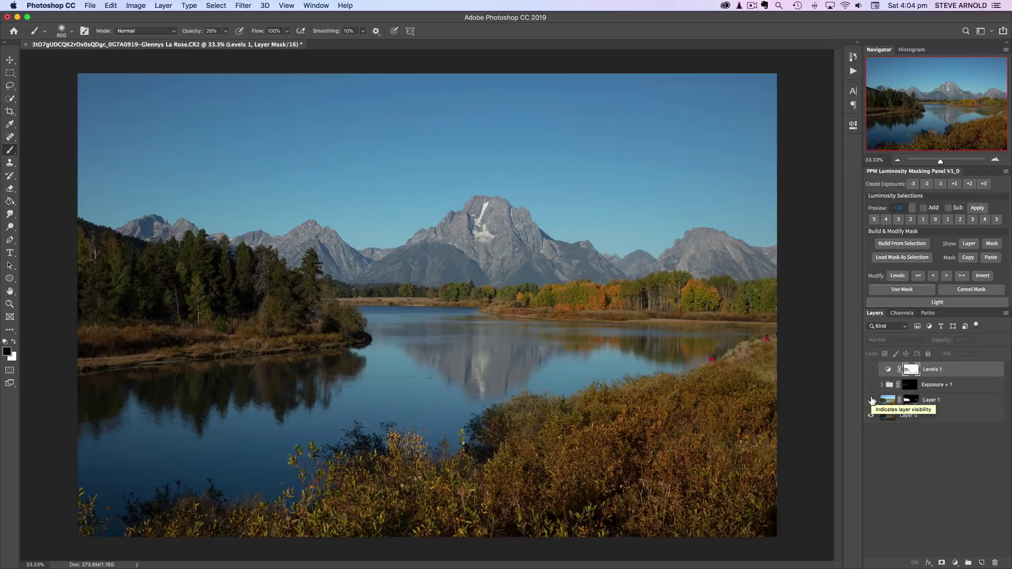
{"action": "left_click_drag", "start_coordinate": [871, 384], "coordinate": [872, 372]}
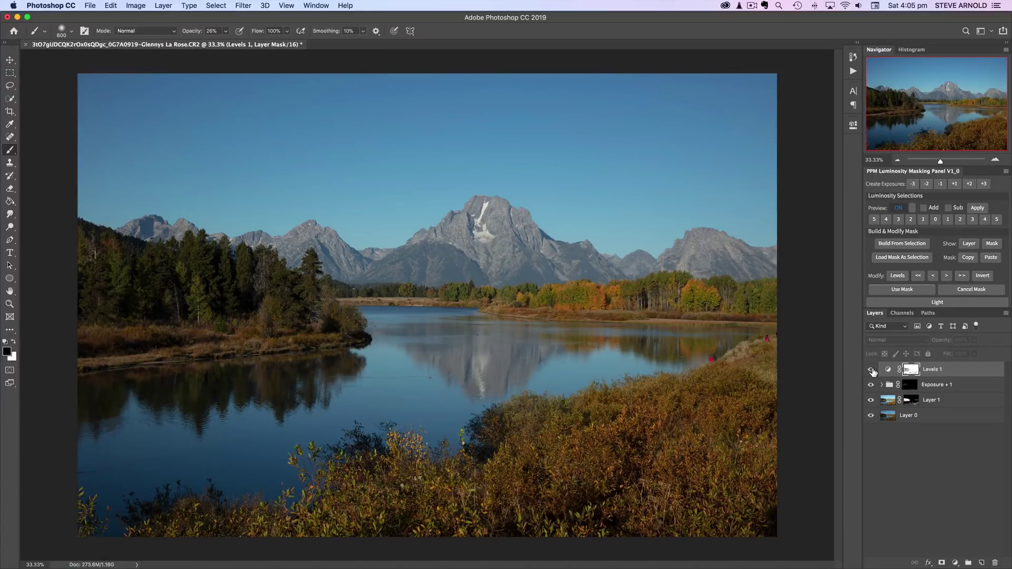
{"action": "left_click", "coordinate": [871, 370]}
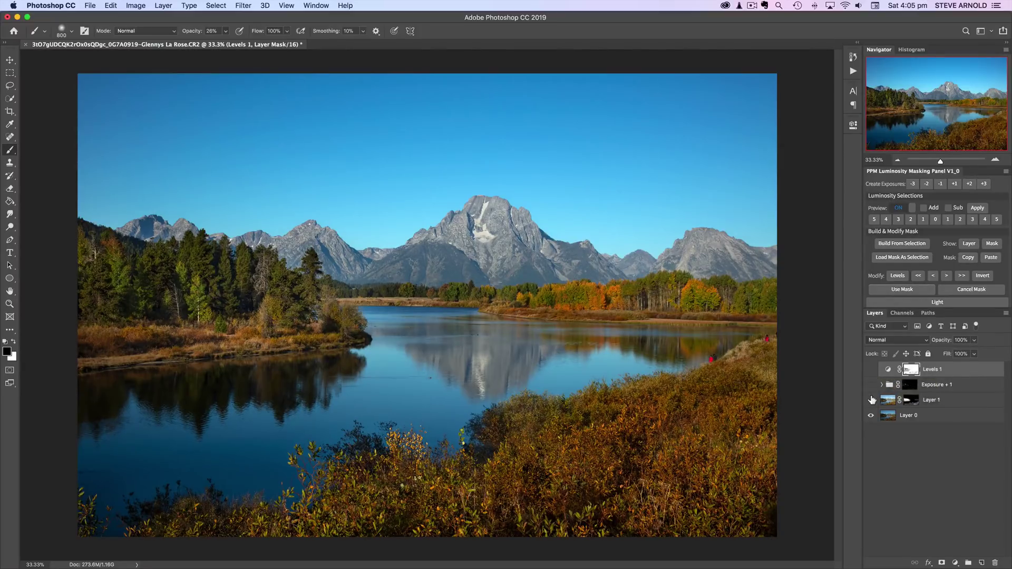
{"action": "left_click", "coordinate": [871, 371]}
{"action": "left_click", "coordinate": [871, 370]}
Deselect Levels 1, create empty Layer 2 on top, and choose the Spot Healing Brush
{"action": "left_click", "coordinate": [947, 456]}
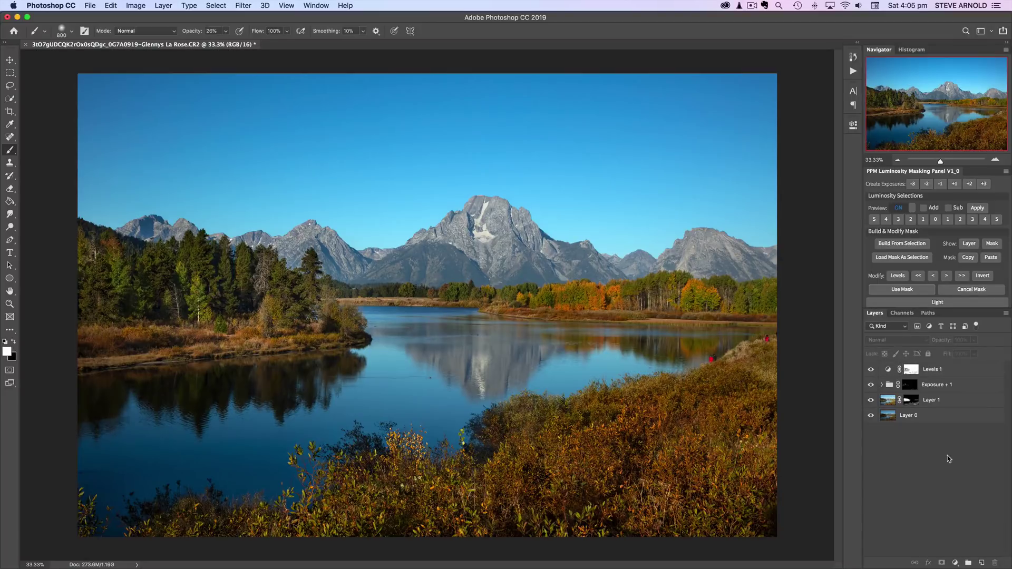
{"action": "left_click", "coordinate": [981, 563]}
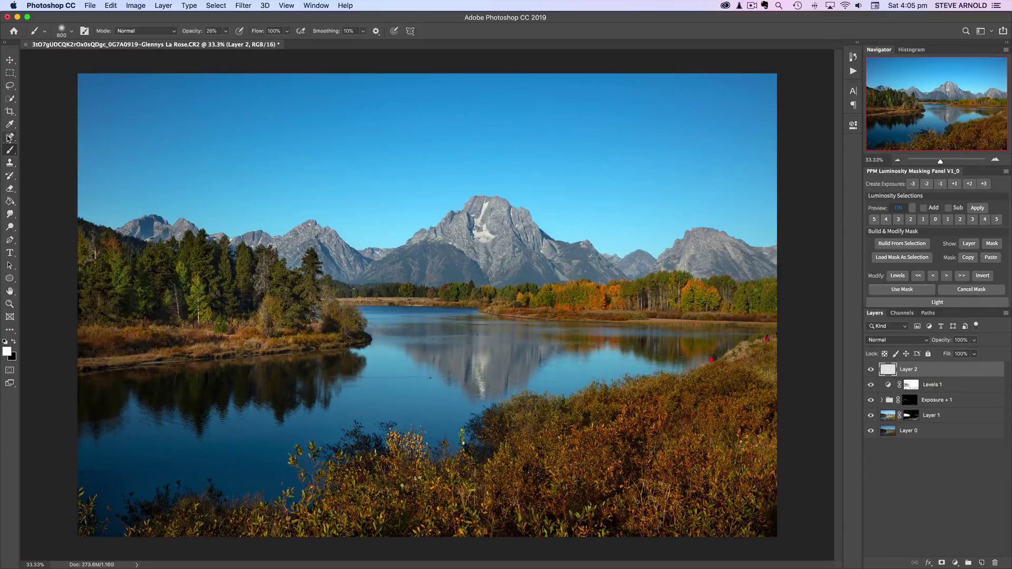
{"action": "left_click_drag", "start_coordinate": [10, 136], "coordinate": [40, 135]}
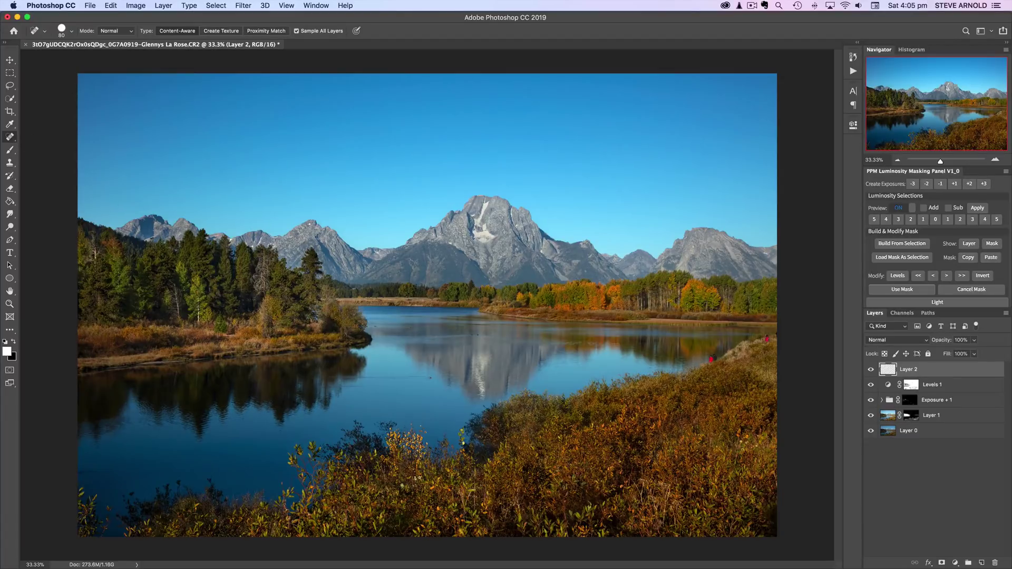
Keep the Spot Healing Brush selected and enable Sample All Layers in the options bar
{"action": "left_click", "coordinate": [11, 137]}
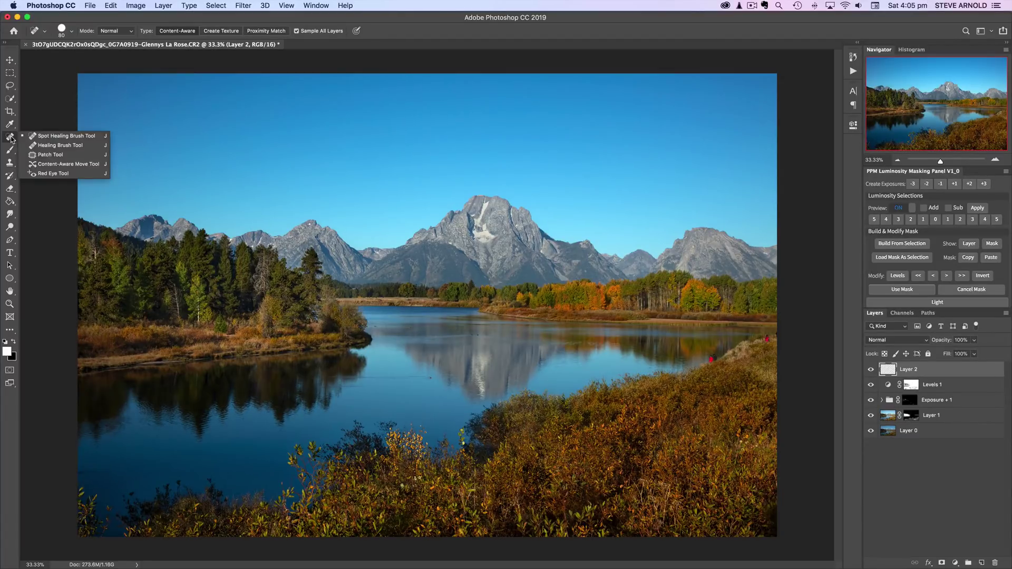
{"action": "left_click", "coordinate": [12, 139]}
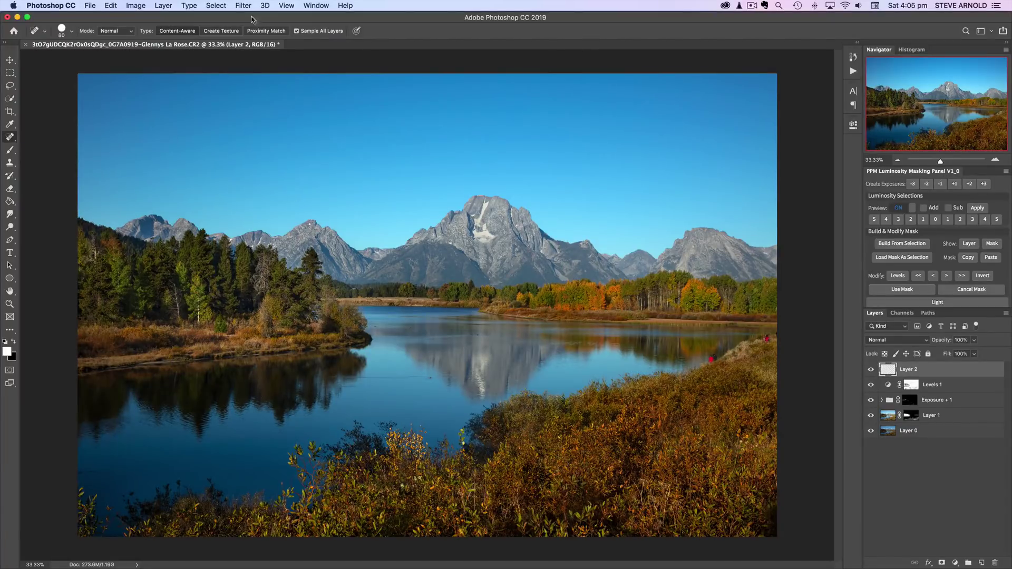
{"action": "left_click", "coordinate": [297, 31]}
Heal away the two red figures on the right shore, then toggle Layer 2's visibility to compare, ending visible
{"action": "left_click", "coordinate": [767, 339]}
{"action": "left_click", "coordinate": [713, 359]}
{"action": "left_click", "coordinate": [871, 370]}
{"action": "left_click", "coordinate": [871, 371]}
{"action": "left_click", "coordinate": [871, 371]}
{"action": "left_click", "coordinate": [871, 370]}
{"action": "left_click", "coordinate": [871, 370]}
{"action": "left_click", "coordinate": [871, 370]}
{"action": "left_click", "coordinate": [871, 371]}
{"action": "left_click", "coordinate": [871, 371]}
{"action": "left_click", "coordinate": [871, 370]}
{"action": "left_click", "coordinate": [872, 371]}
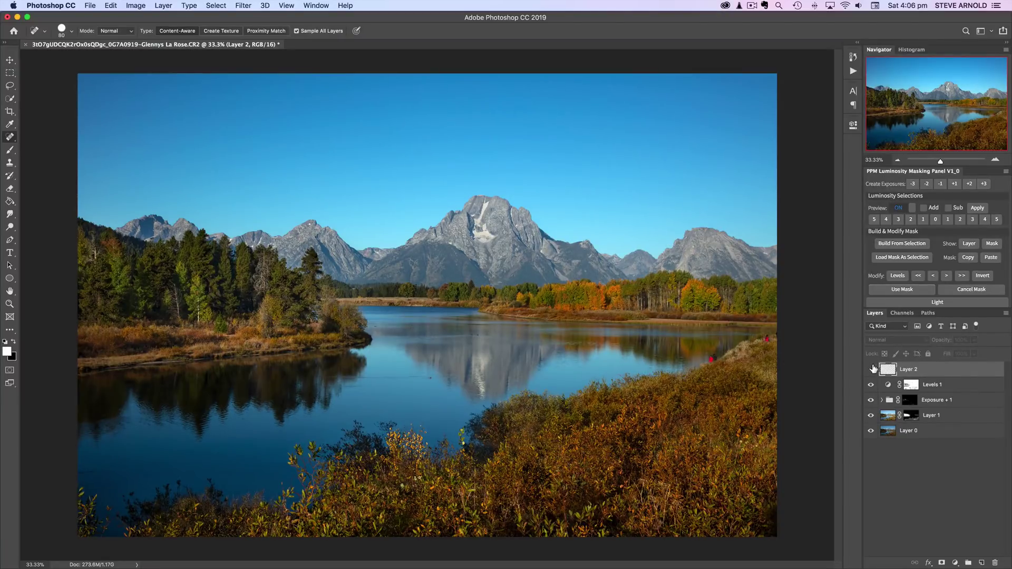
{"action": "left_click", "coordinate": [872, 370]}
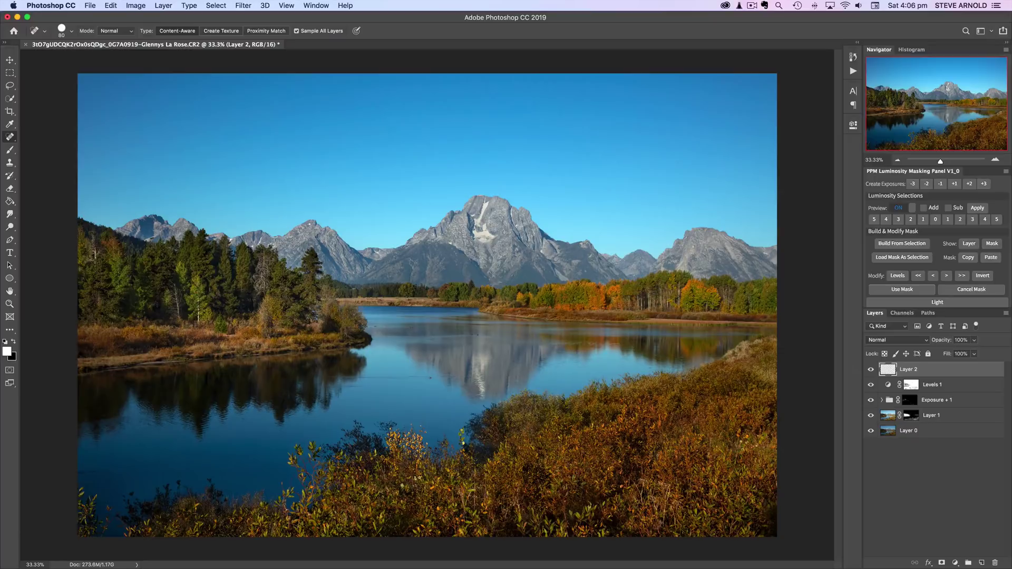